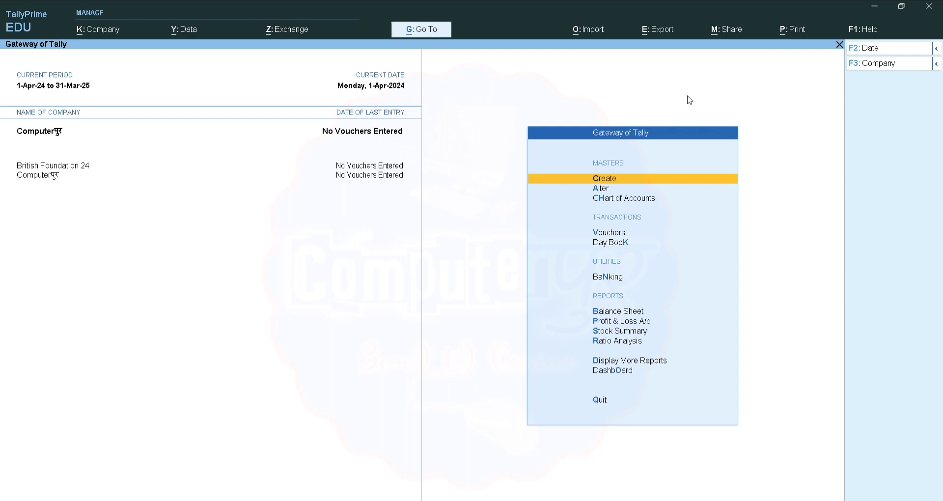
Open the creation form for a new godown instead of altering the existing Main Location
{"action": "key", "text": "Down"}
{"action": "key", "text": "Up"}
{"action": "key", "text": "Return"}
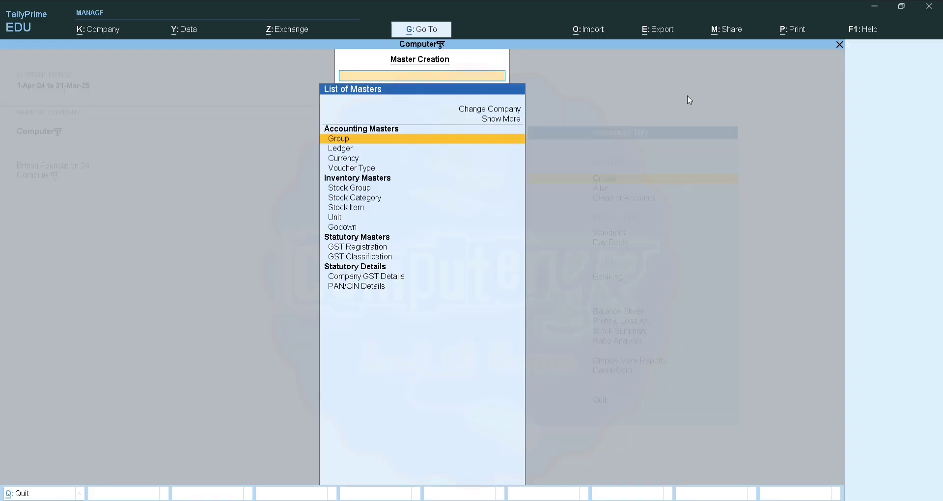
{"action": "key", "text": "Down"}
{"action": "key", "text": "Down"}
{"action": "key", "text": "Down"}
{"action": "key", "text": "Down"}
{"action": "key", "text": "Down"}
{"action": "key", "text": "Down"}
{"action": "key", "text": "Down"}
{"action": "key", "text": "Down"}
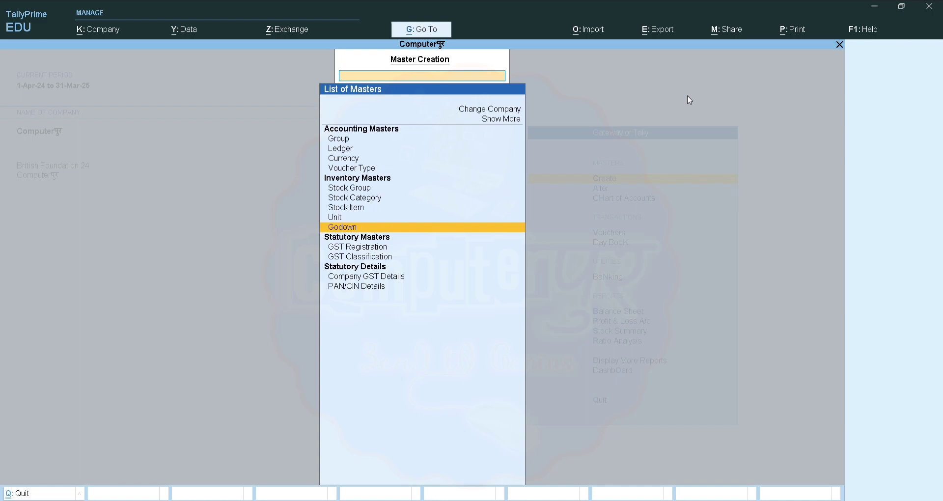
{"action": "key", "text": "Return"}
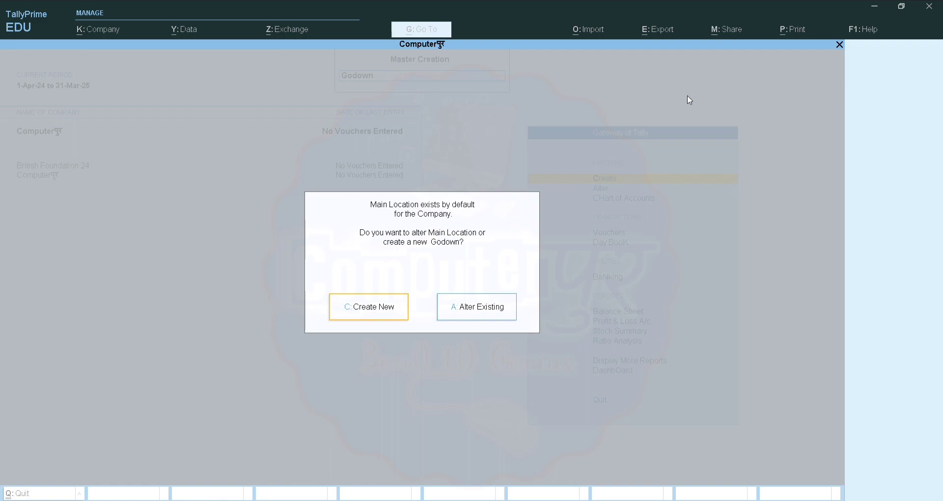
{"action": "key", "text": "c"}
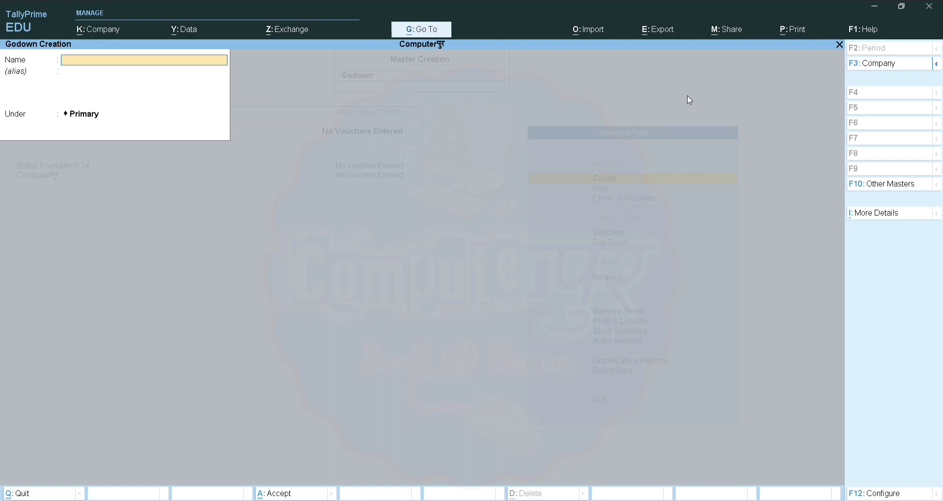
Create a godown named Lakhimpur under Primary
{"action": "type", "text": "khim"}
{"action": "key", "text": "Return"}
{"action": "key", "text": "Return"}
{"action": "key", "text": "Return"}
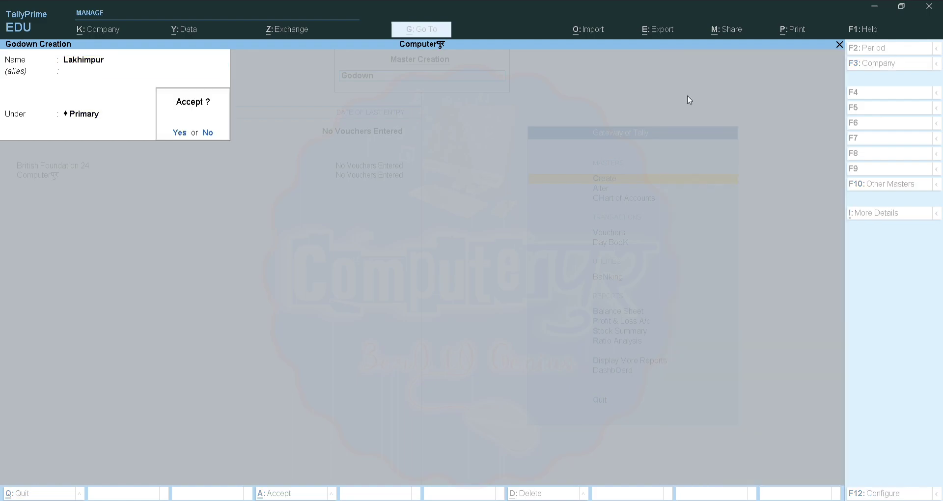
{"action": "key", "text": "Return"}
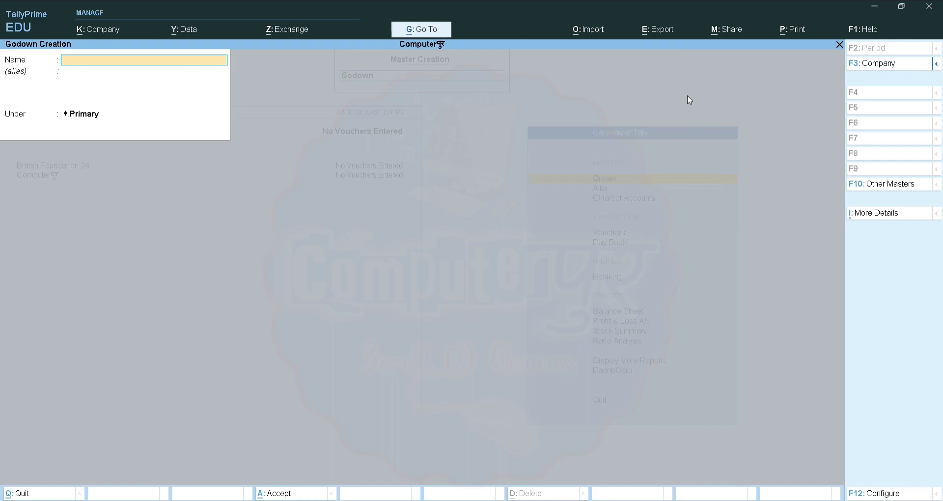
Create a godown named Lucknow under Primary
{"action": "type", "text": "Lucknow"}
{"action": "key", "text": "Return"}
{"action": "key", "text": "Return"}
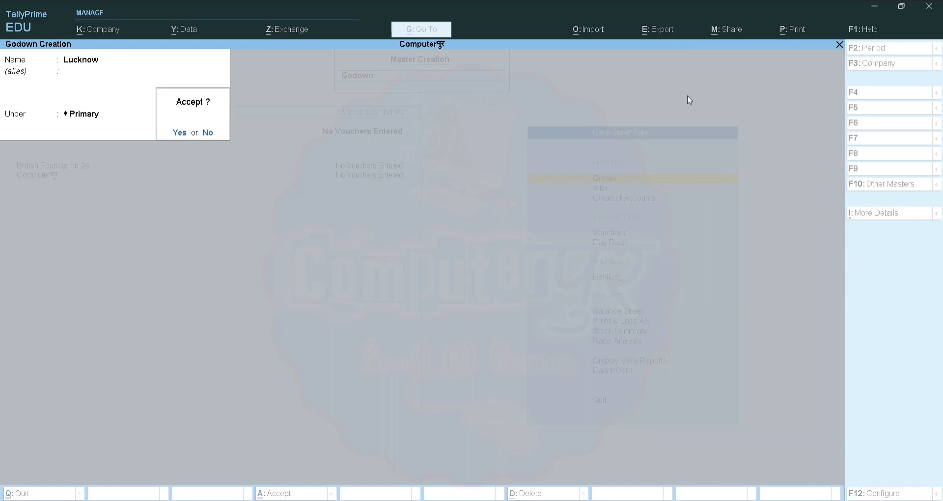
{"action": "key", "text": "Return"}
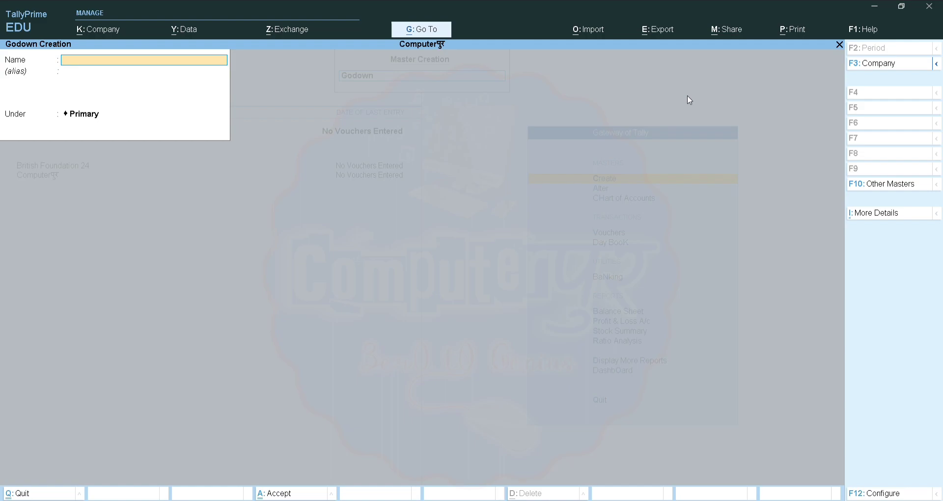
Create a godown named Haryana under Primary and leave godown creation
{"action": "type", "text": "Haryana"}
{"action": "key", "text": "Return"}
{"action": "key", "text": "Return"}
{"action": "key", "text": "Return"}
{"action": "key", "text": "Escape"}
{"action": "key", "text": "Return"}
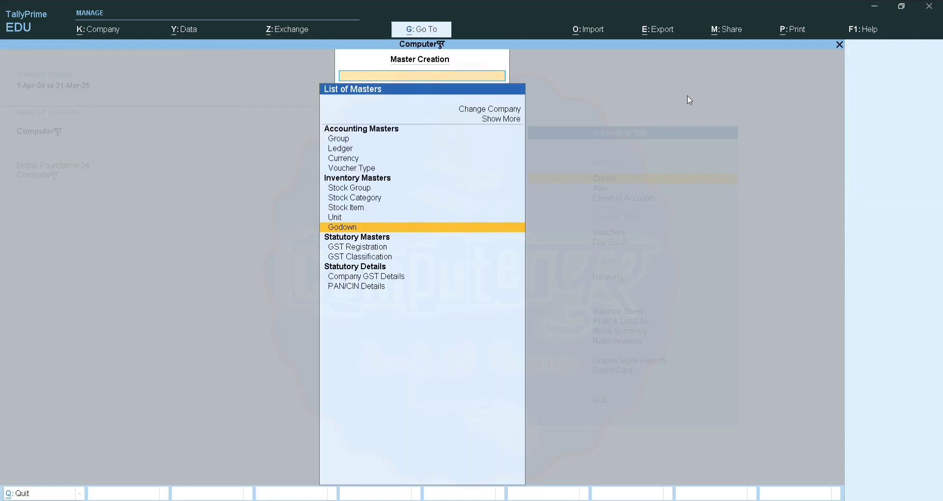
Open a new purchase voucher and leave the supplier invoice number blank
{"action": "key", "text": "Escape"}
{"action": "key", "text": "Down"}
{"action": "key", "text": "Down"}
{"action": "key", "text": "Down"}
{"action": "key", "text": "Down"}
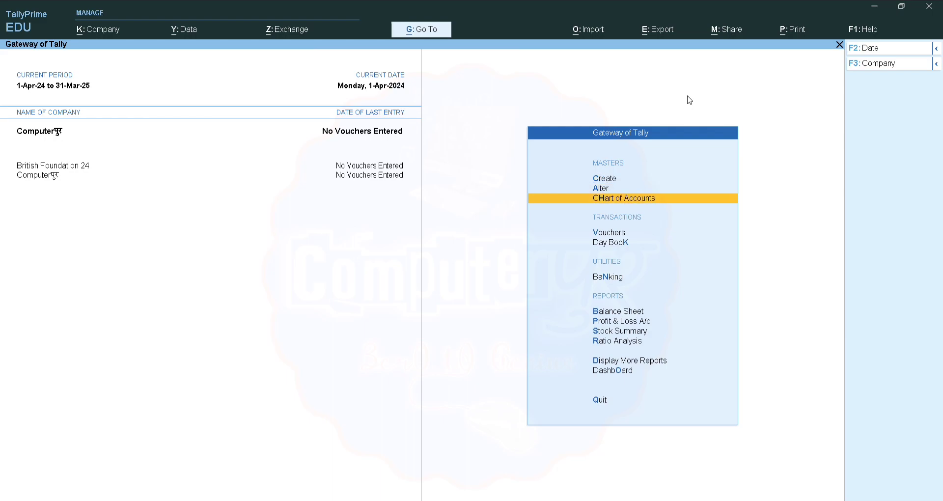
{"action": "key", "text": "Up"}
{"action": "key", "text": "Return"}
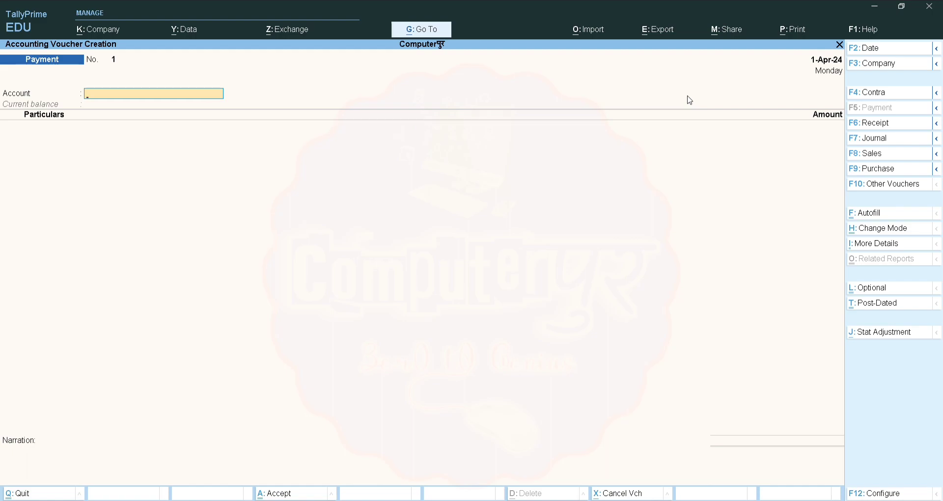
{"action": "key", "text": "F9"}
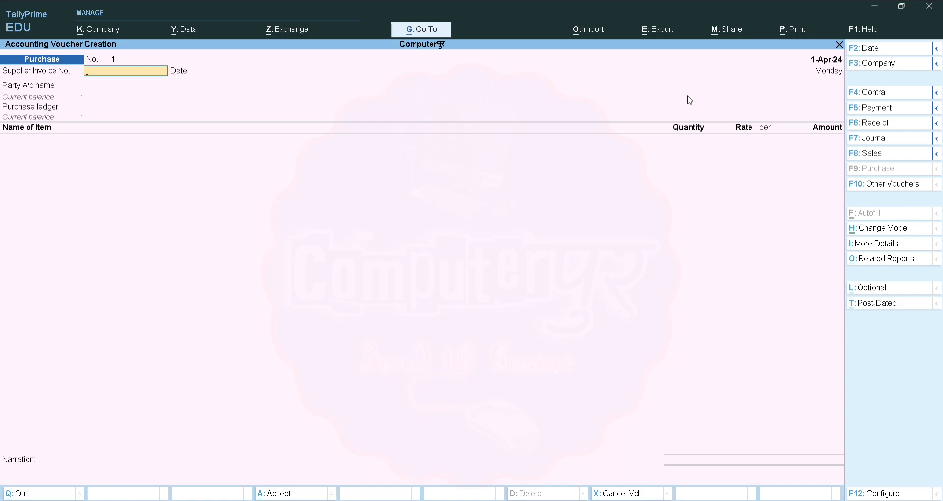
{"action": "key", "text": "Return"}
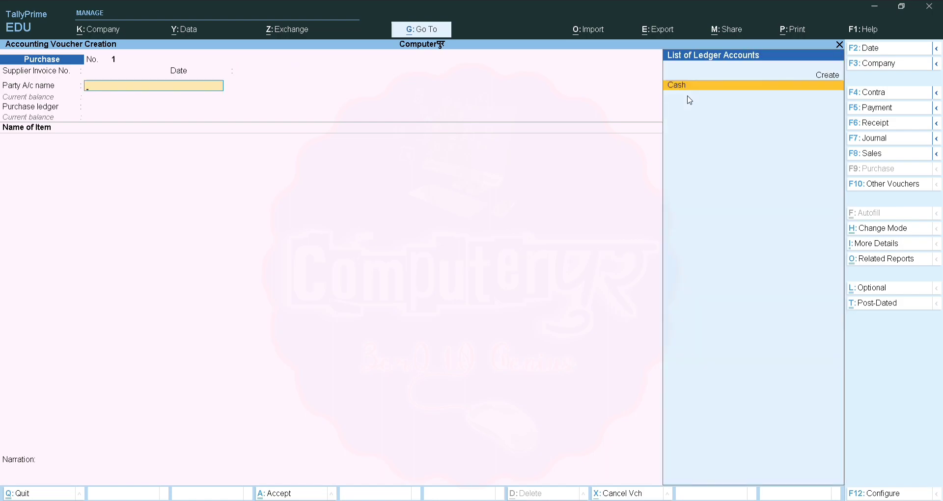
Set up a new party ledger named Arun Traderrs under the Sundry Creditors group
{"action": "key", "text": "alt+c"}
{"action": "type", "text": "Arun Trader"}
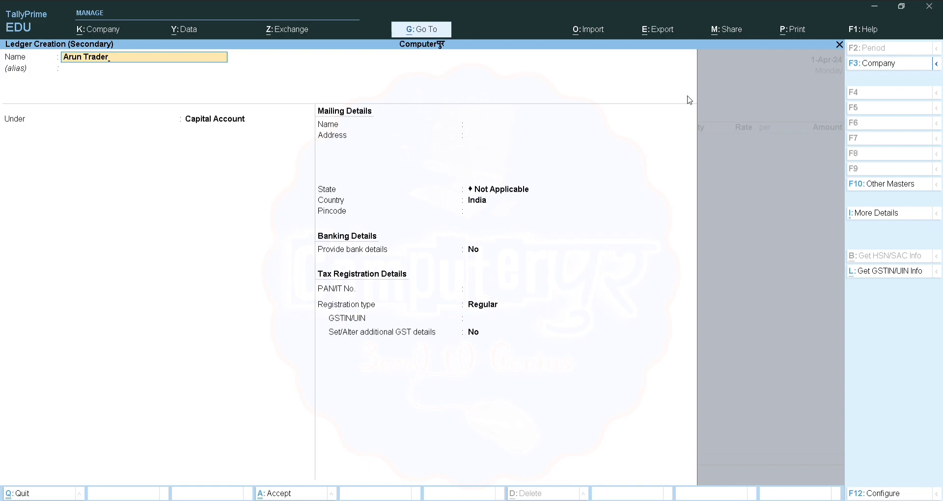
{"action": "type", "text": "rs"}
{"action": "key", "text": "Return"}
{"action": "key", "text": "Return"}
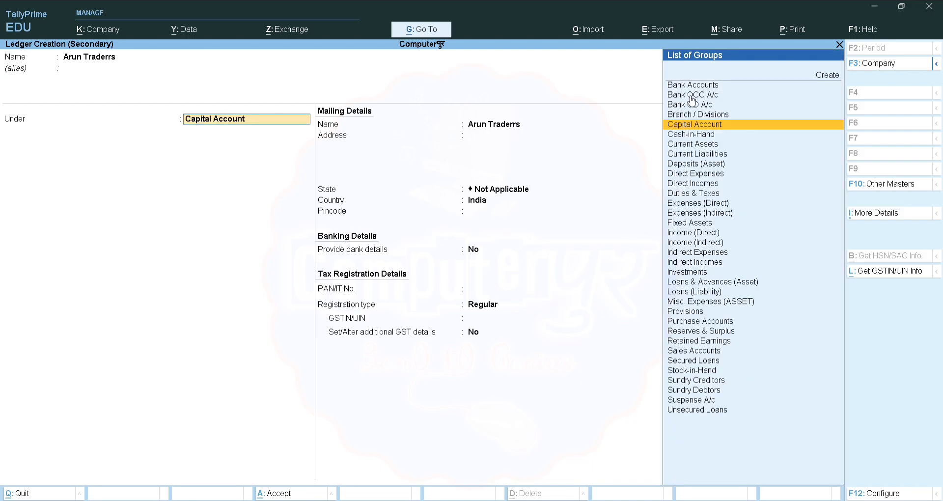
{"action": "type", "text": "Sundry Creditors"}
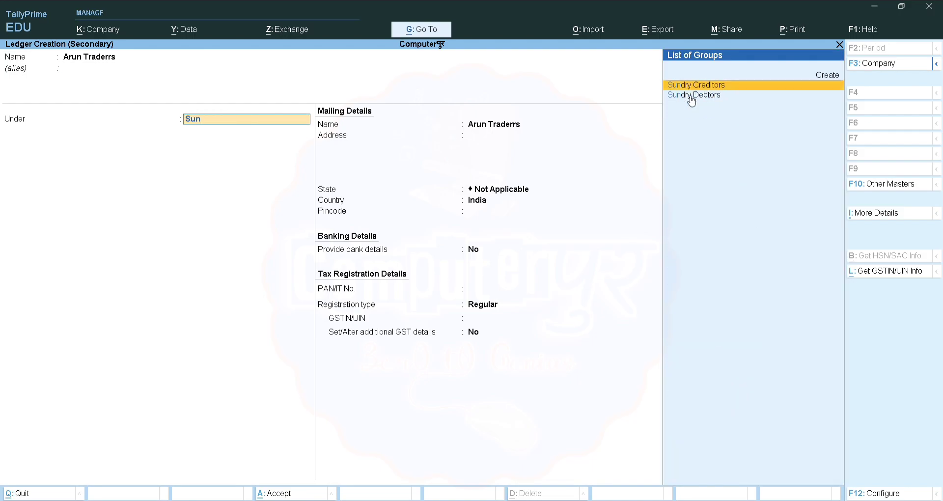
{"action": "key", "text": "Return"}
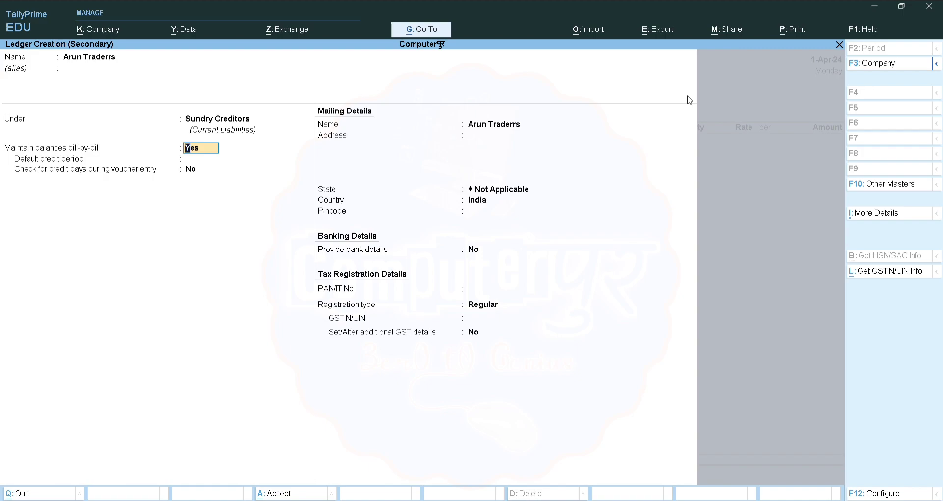
Save the party ledger with its default settings, leaving the receipt details blank and the party details at their defaults
{"action": "key", "text": "Return"}
{"action": "key", "text": "Return"}
{"action": "key", "text": "Return"}
{"action": "key", "text": "Return"}
{"action": "key", "text": "Return"}
{"action": "key", "text": "Return"}
{"action": "key", "text": "Return"}
{"action": "key", "text": "Return"}
{"action": "key", "text": "Return"}
{"action": "key", "text": "Return"}
{"action": "key", "text": "Return"}
{"action": "key", "text": "Return"}
{"action": "key", "text": "Return"}
{"action": "key", "text": "Return"}
{"action": "key", "text": "Return"}
{"action": "key", "text": "Return"}
{"action": "key", "text": "Return"}
{"action": "key", "text": "Return"}
{"action": "key", "text": "Return"}
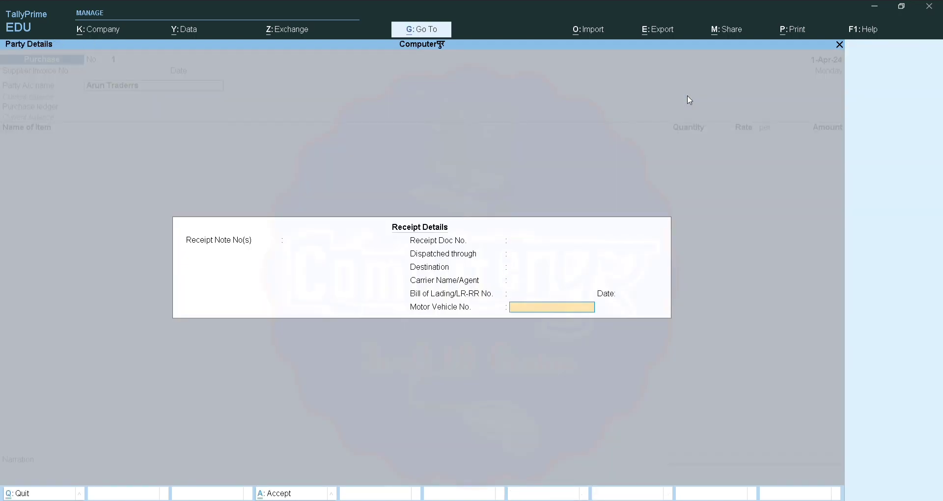
{"action": "key", "text": "Return"}
{"action": "key", "text": "Return"}
{"action": "key", "text": "Return"}
{"action": "key", "text": "Return"}
{"action": "key", "text": "Return"}
{"action": "key", "text": "Return"}
{"action": "key", "text": "Return"}
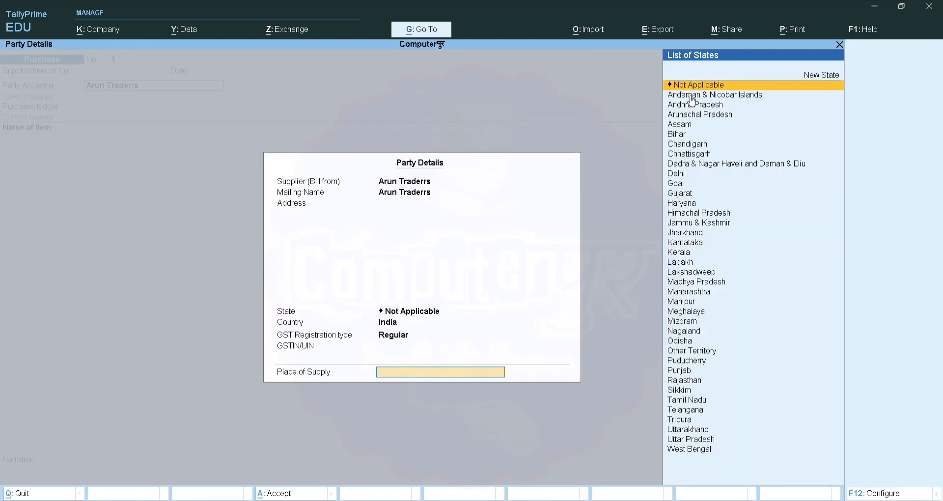
{"action": "key", "text": "Return"}
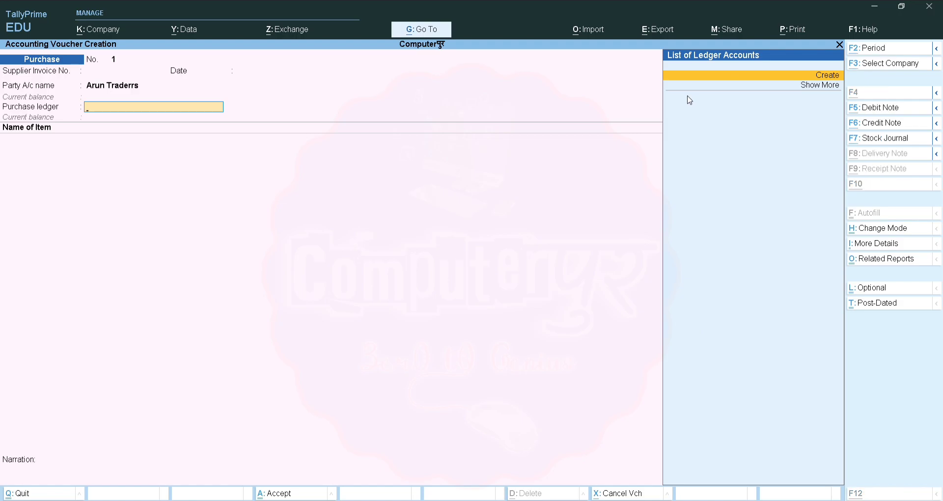
Create a purchase ledger named Purchase Account under the Purchase Accounts group, keeping the remaining defaults, and use it in the voucher
{"action": "key", "text": "alt+c"}
{"action": "type", "text": "Purchase account"}
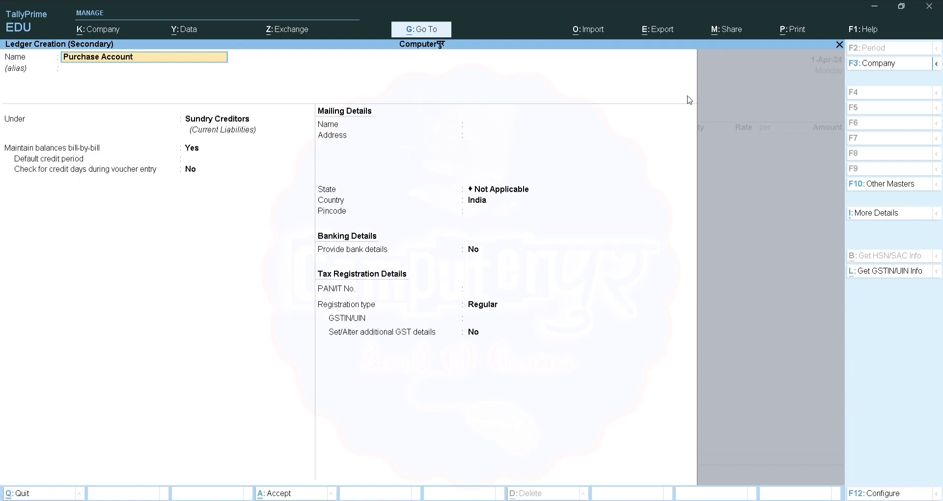
{"action": "key", "text": "Return"}
{"action": "type", "text": "Pu"}
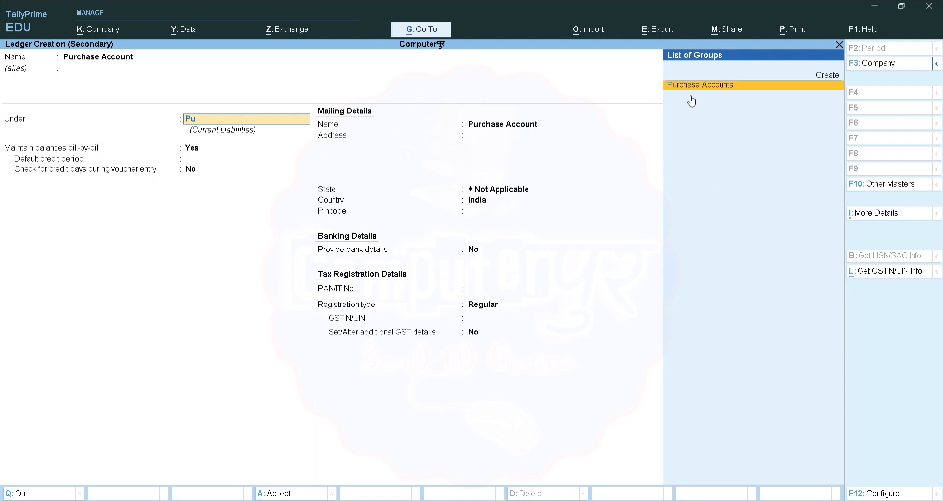
{"action": "key", "text": "Return"}
{"action": "key", "text": "Return"}
{"action": "key", "text": "Return"}
{"action": "key", "text": "Return"}
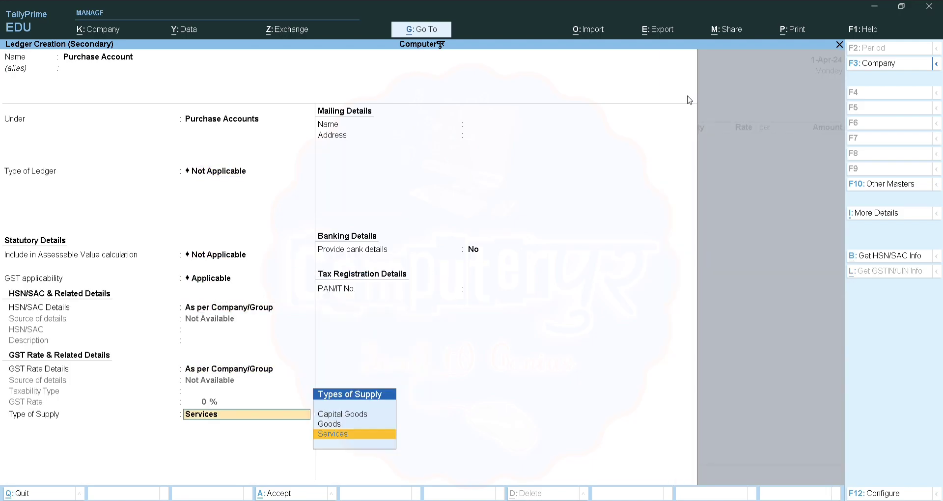
{"action": "key", "text": "Return"}
{"action": "key", "text": "ctrl+a"}
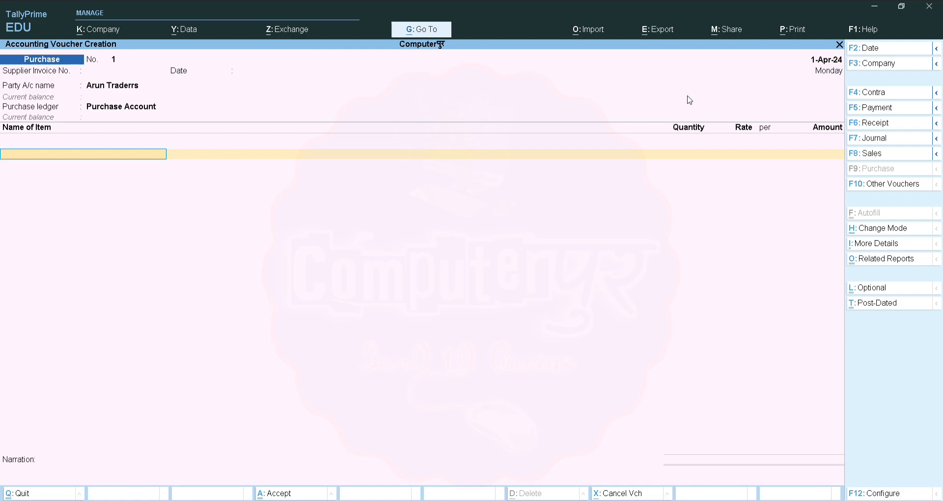
Start a new stock item named Coldrink under Primary from the voucher's item line
{"action": "key", "text": "alt+c"}
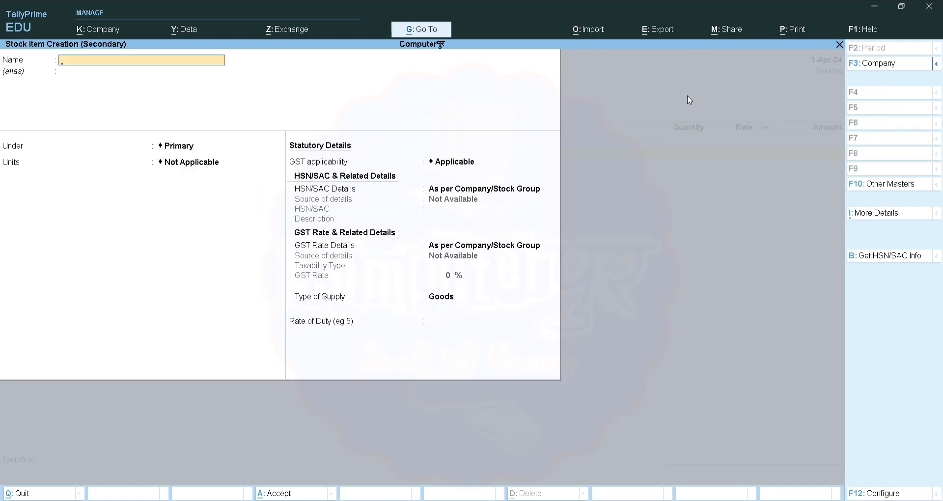
{"action": "type", "text": "Coldrink"}
{"action": "key", "text": "Return"}
{"action": "key", "text": "Return"}
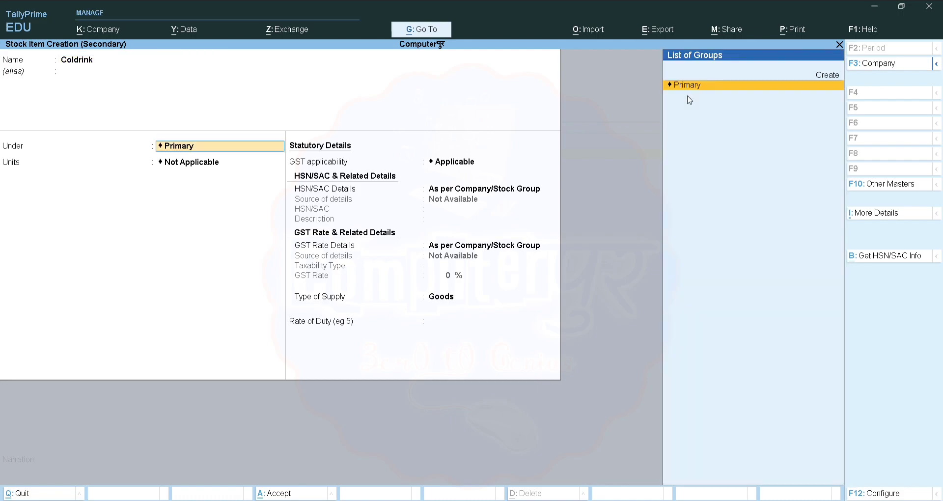
{"action": "key", "text": "Return"}
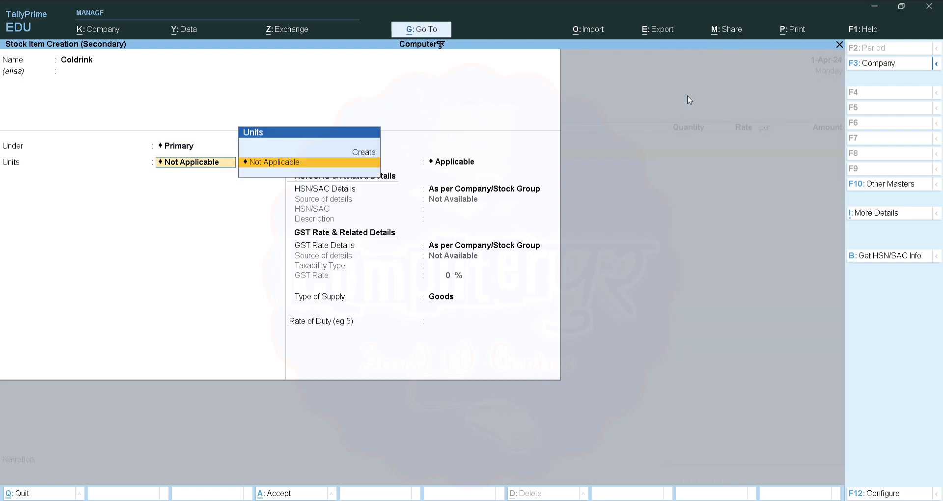
Create a simple unit for the item with symbol bott, formal name Bottle and 0 decimal places
{"action": "key", "text": "alt+c"}
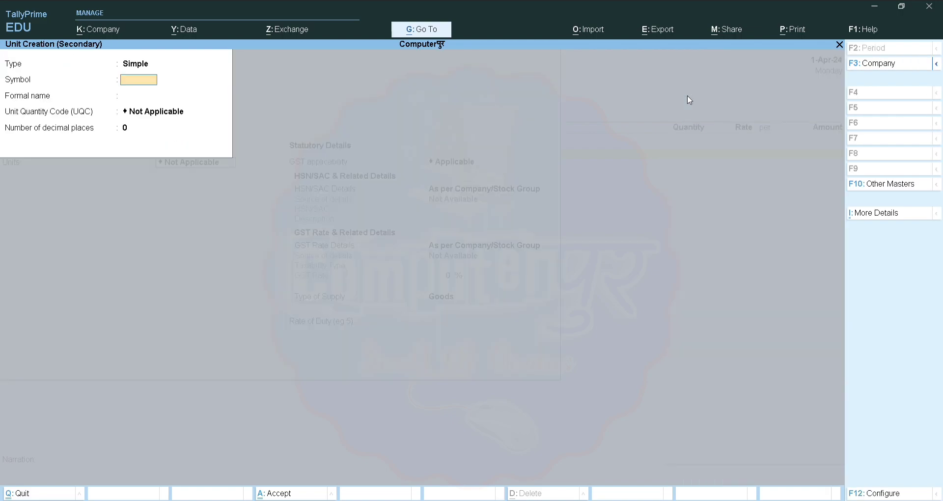
{"action": "type", "text": "bott"}
{"action": "key", "text": "Return"}
{"action": "type", "text": "Bottl"}
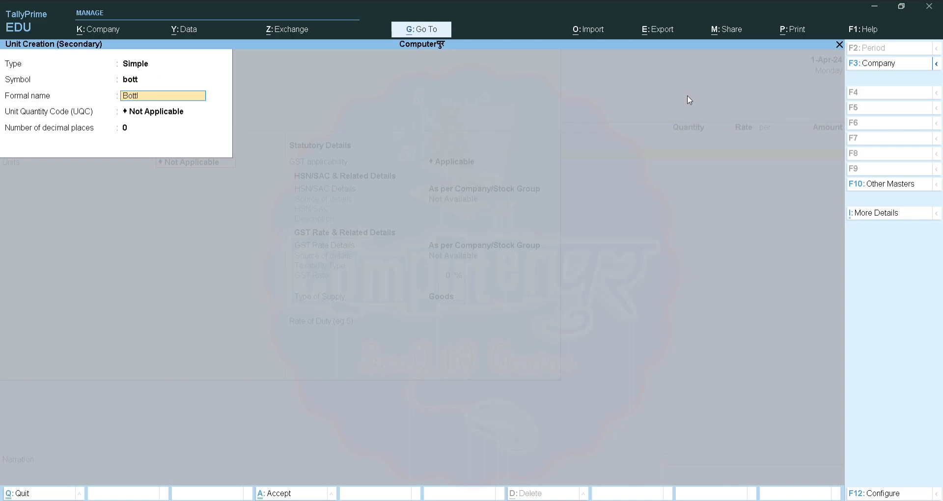
{"action": "type", "text": "e"}
{"action": "key", "text": "Return"}
{"action": "key", "text": "Return"}
{"action": "key", "text": "Return"}
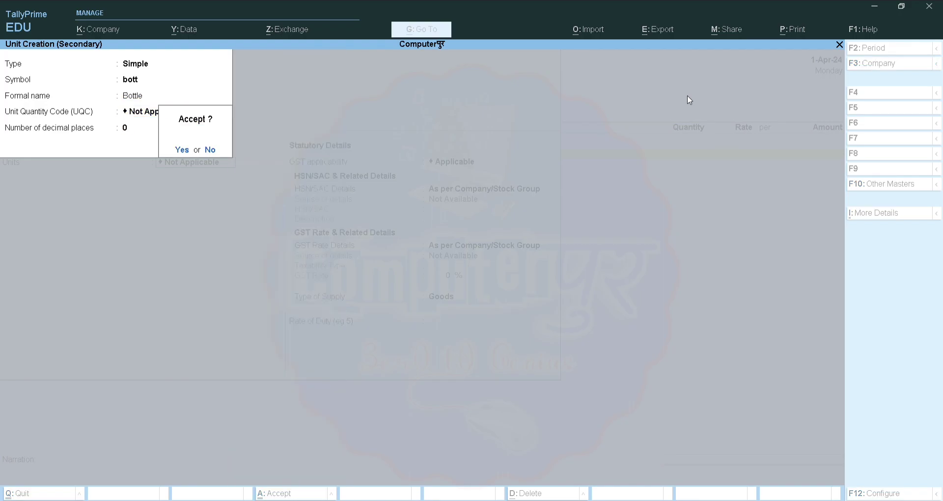
{"action": "key", "text": "Return"}
Save the Coldrink stock item with its default statutory details and proceed to its godown allocation
{"action": "key", "text": "Return"}
{"action": "key", "text": "Return"}
{"action": "key", "text": "Return"}
{"action": "key", "text": "Return"}
{"action": "key", "text": "Return"}
{"action": "key", "text": "Return"}
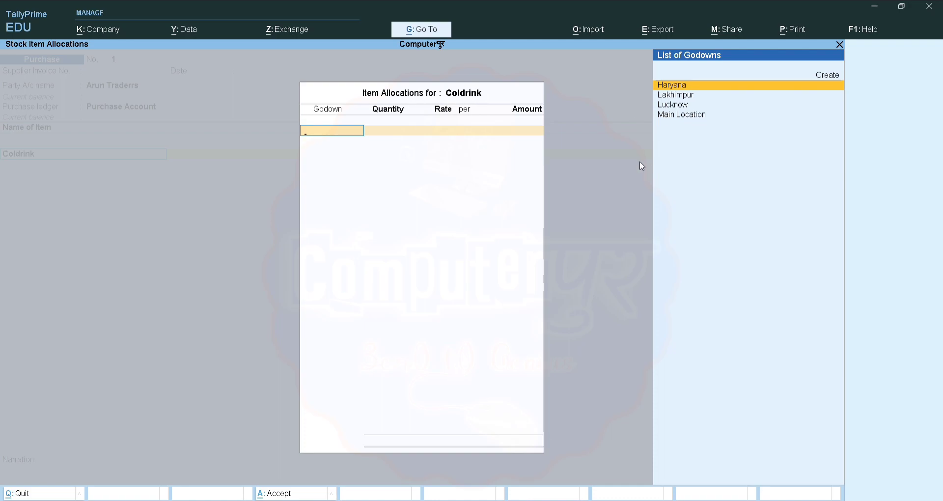
Allocate 500 bott of Coldrink to the Haryana godown at a rate of 85 and finish the item allocation
{"action": "key", "text": "Down"}
{"action": "key", "text": "Up"}
{"action": "key", "text": "Return"}
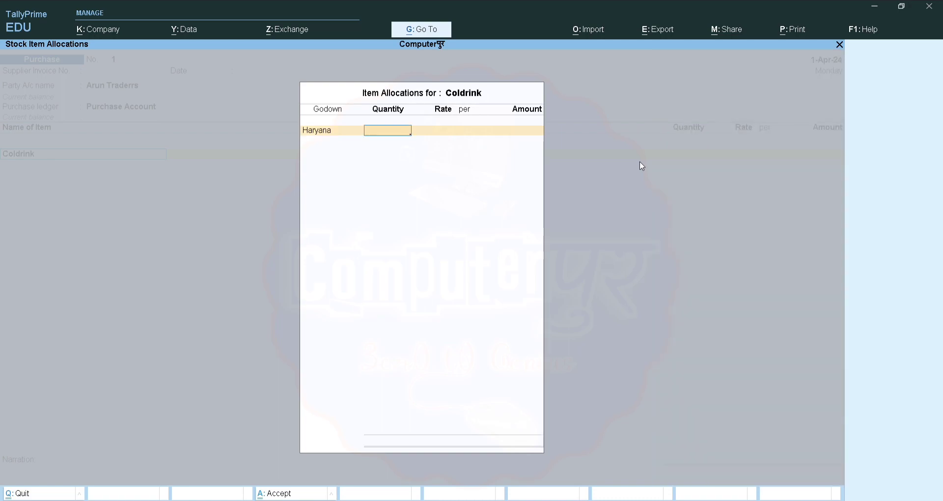
{"action": "type", "text": "500"}
{"action": "key", "text": "Return"}
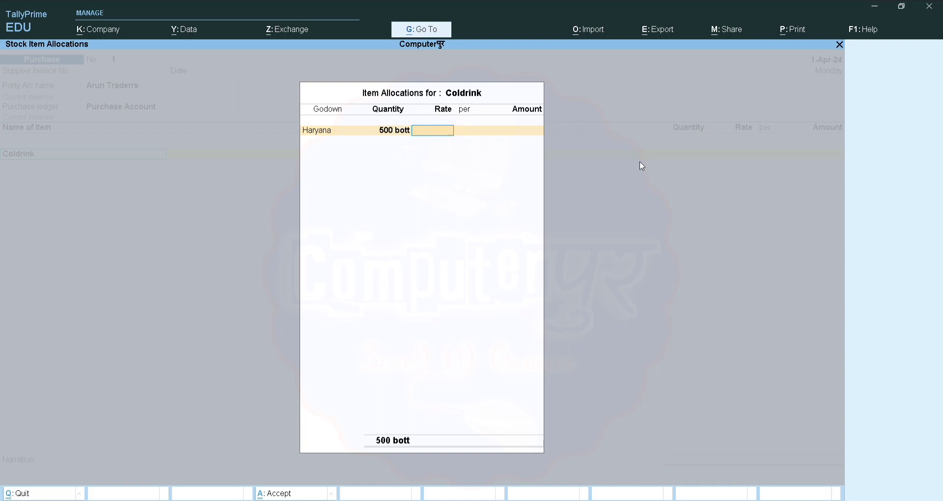
{"action": "type", "text": "85"}
{"action": "key", "text": "Return"}
{"action": "key", "text": "Return"}
{"action": "key", "text": "Return"}
{"action": "key", "text": "Return"}
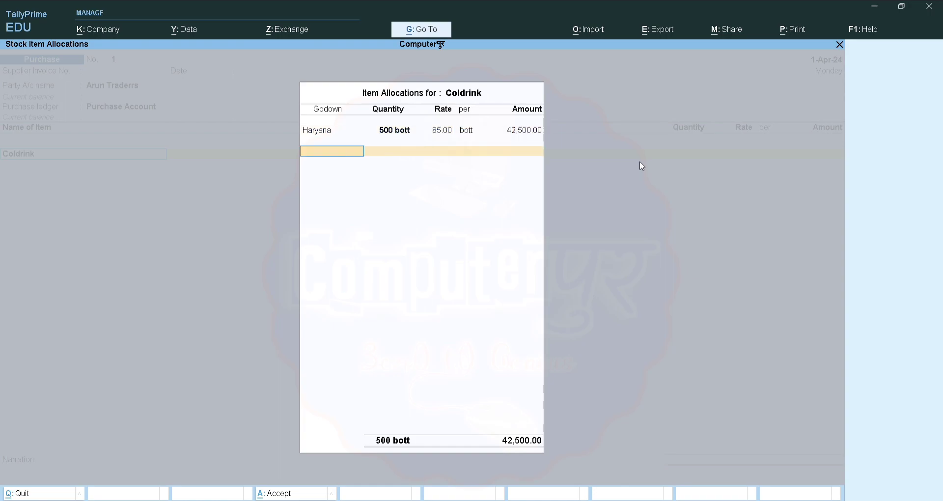
{"action": "key", "text": "Return"}
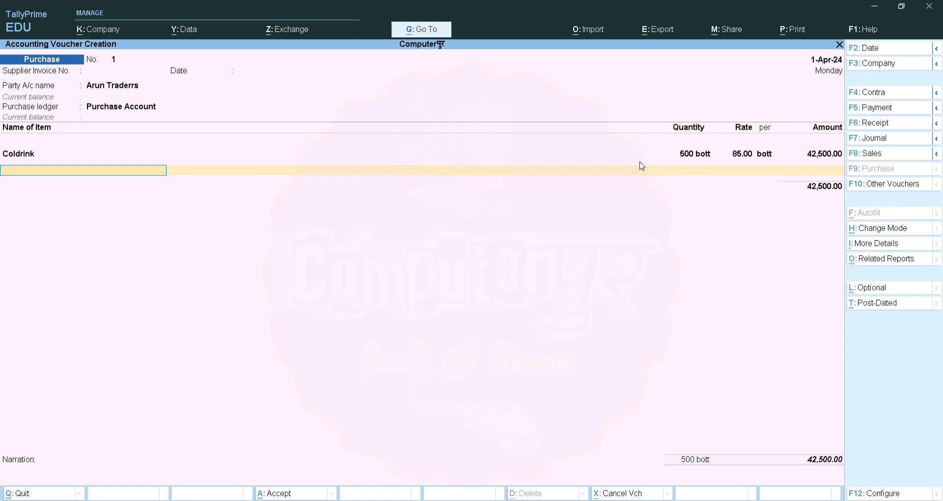
Start a new stock item named Biscuits from the purchase voucher's next item line
{"action": "key", "text": "alt+c"}
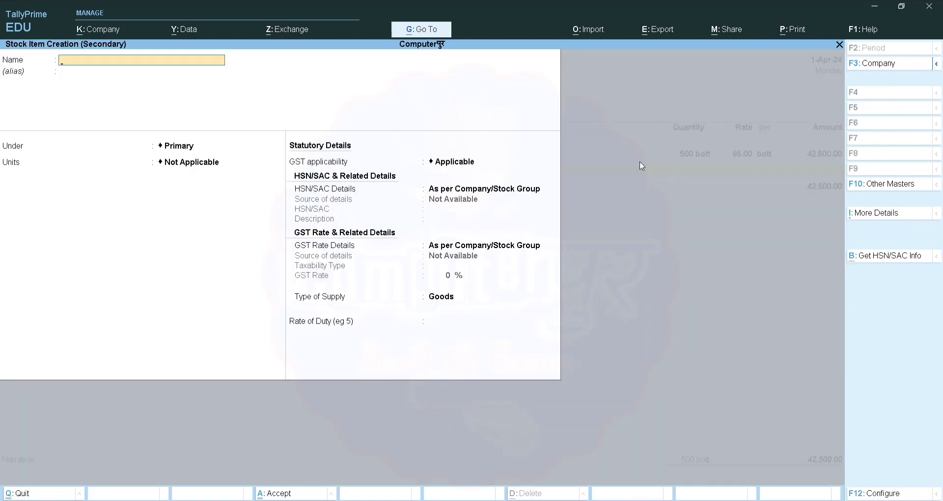
{"action": "type", "text": "Biscuits"}
{"action": "key", "text": "Return"}
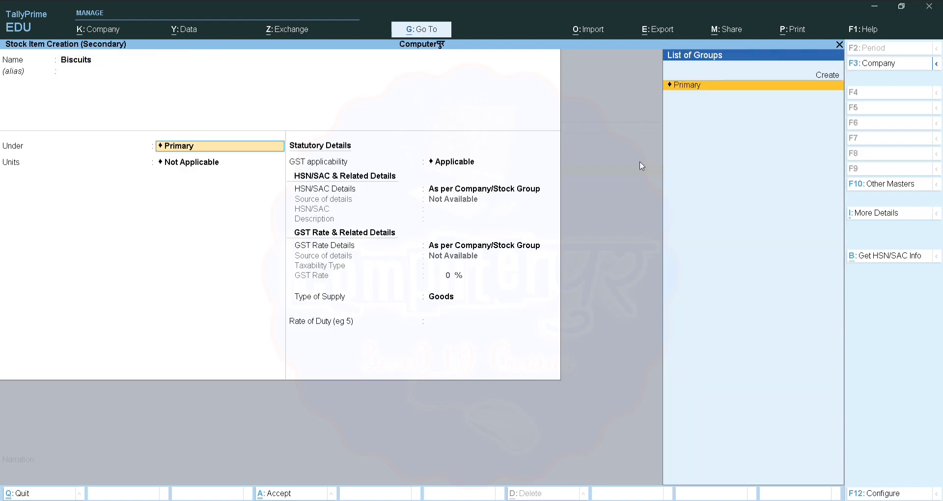
Create a stock group named Food Product under Primary with default details and place the Biscuits item in it
{"action": "key", "text": "alt+c"}
{"action": "type", "text": "Food P"}
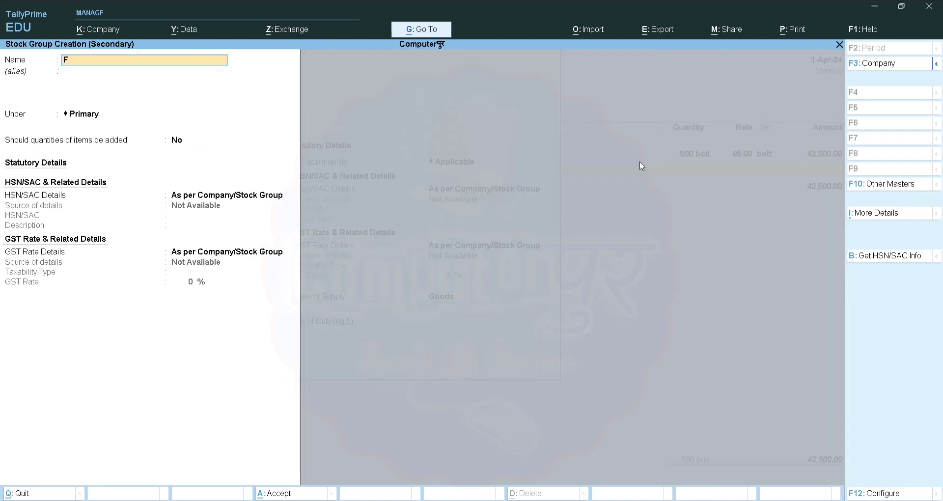
{"action": "type", "text": "rodu"}
{"action": "key", "text": "Return"}
{"action": "key", "text": "Return"}
{"action": "key", "text": "Return"}
{"action": "key", "text": "Return"}
{"action": "key", "text": "Return"}
{"action": "key", "text": "Return"}
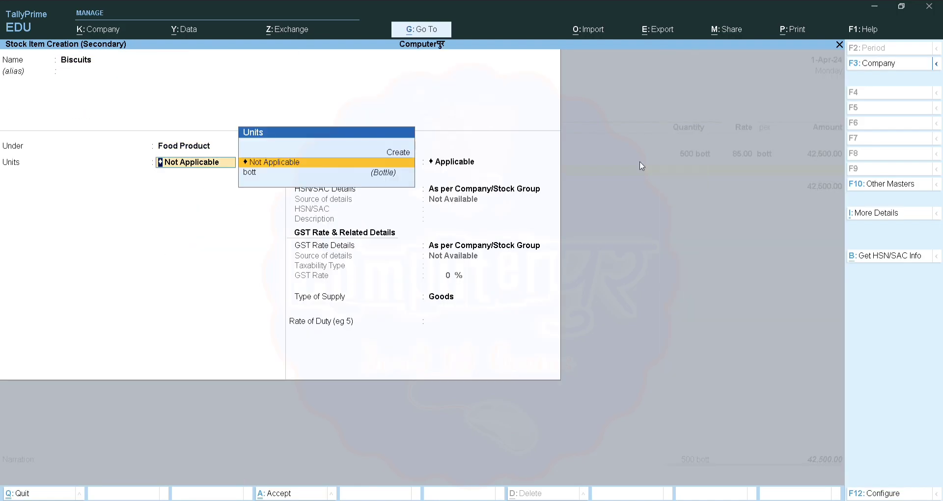
Create a simple unit for Biscuits with symbol pkt, formal name Packet and 0 decimal places
{"action": "key", "text": "alt+c"}
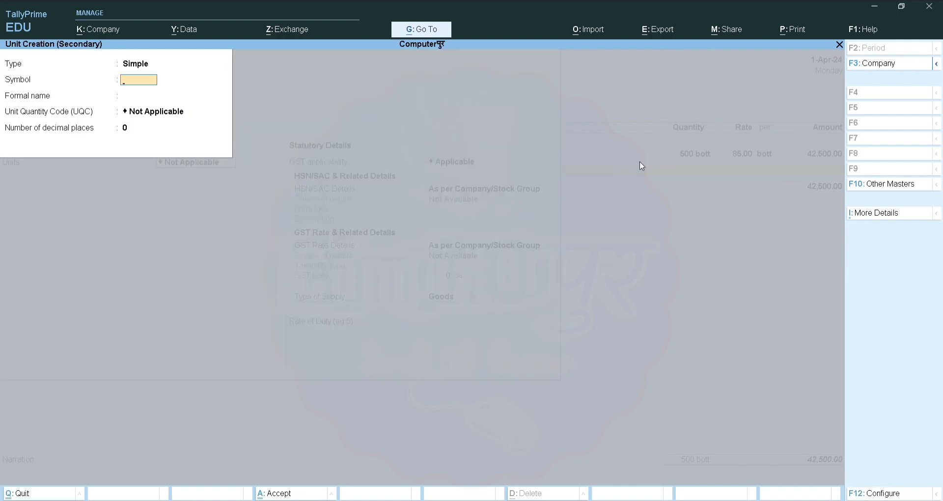
{"action": "type", "text": "pak"}
{"action": "key", "text": "BackSpace"}
{"action": "key", "text": "BackSpace"}
{"action": "key", "text": "Return"}
{"action": "type", "text": "Pa"}
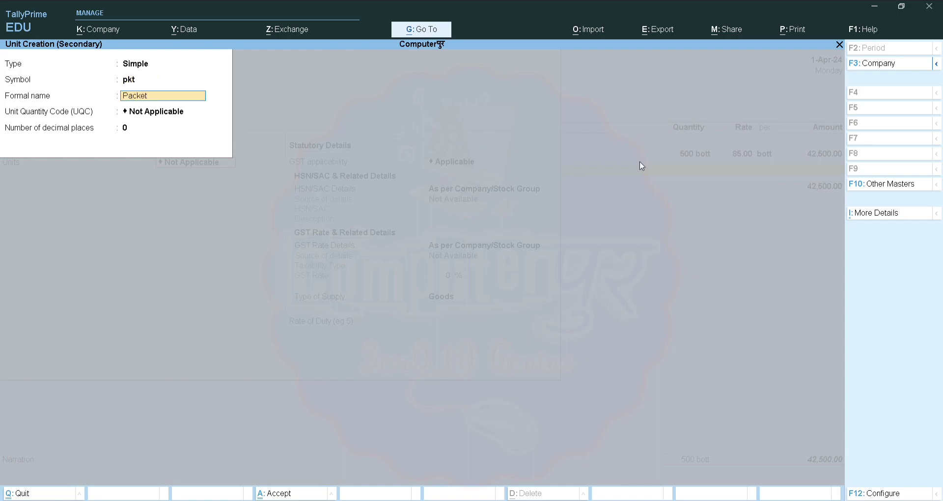
{"action": "type", "text": "cket"}
{"action": "key", "text": "Return"}
{"action": "key", "text": "Return"}
{"action": "key", "text": "Return"}
Save the Biscuits stock item with its default statutory details and proceed to its godown allocation
{"action": "key", "text": "Return"}
{"action": "key", "text": "Return"}
{"action": "key", "text": "Return"}
{"action": "key", "text": "Return"}
{"action": "key", "text": "Return"}
{"action": "key", "text": "Return"}
{"action": "key", "text": "Return"}
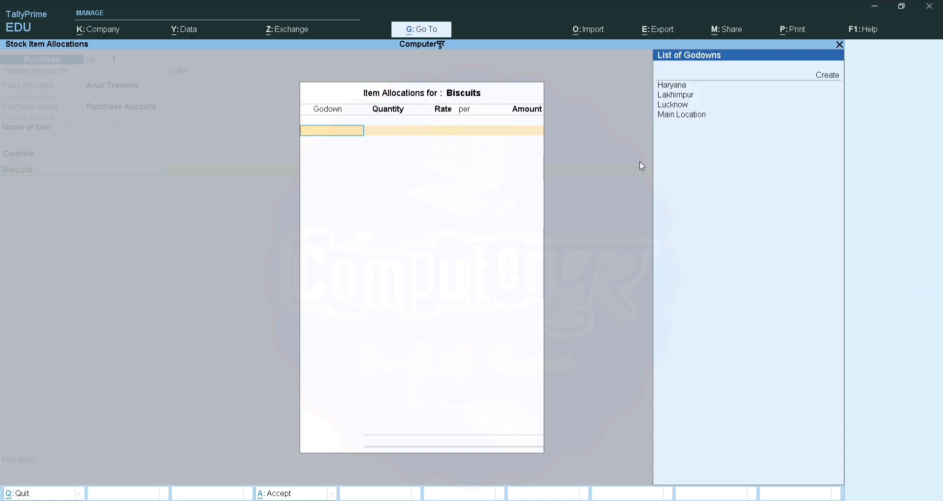
Allocate 1000 pkt of Biscuits to the Lakhimpur godown at a rate of 10 and finish the item line
{"action": "key", "text": "Down"}
{"action": "key", "text": "Down"}
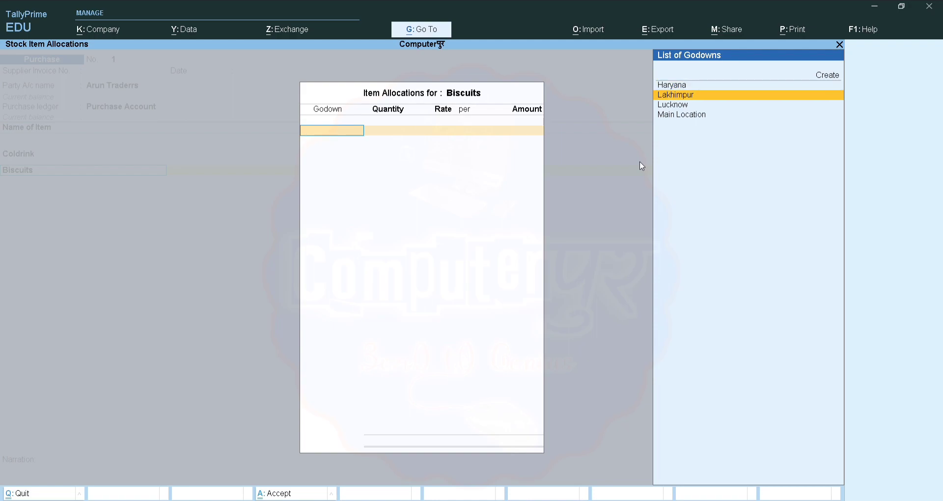
{"action": "key", "text": "Return"}
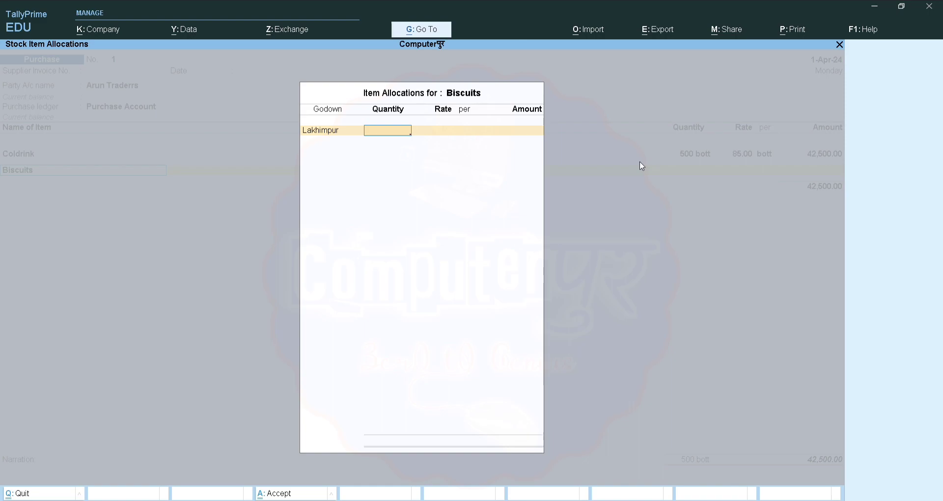
{"action": "type", "text": "1000"}
{"action": "key", "text": "Return"}
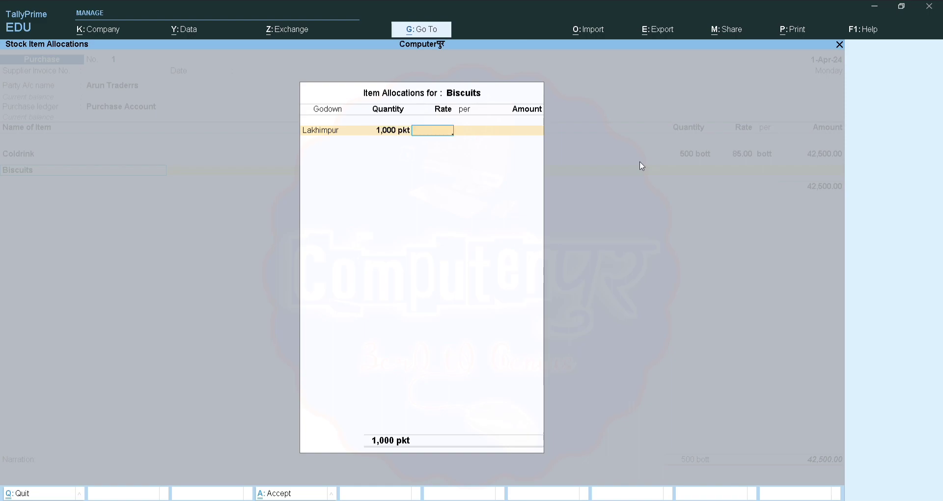
{"action": "type", "text": "10"}
{"action": "key", "text": "Return"}
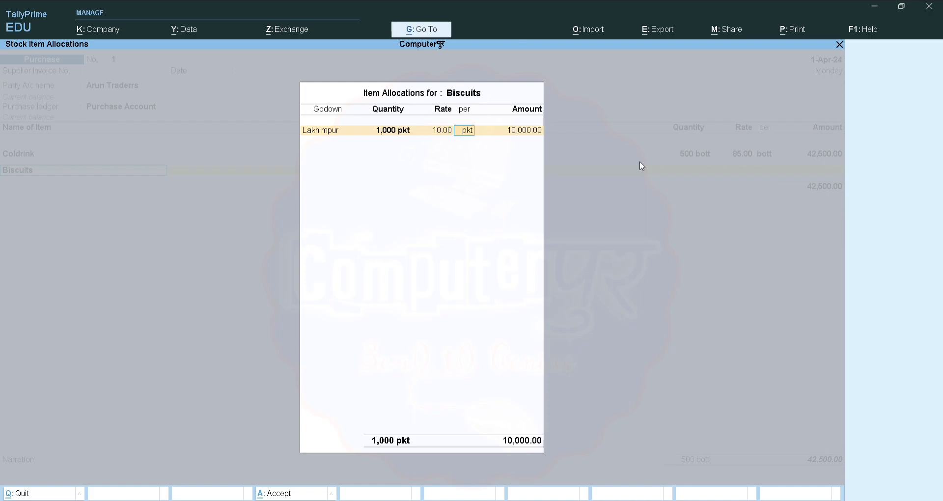
{"action": "key", "text": "Return"}
{"action": "key", "text": "Return"}
{"action": "key", "text": "Return"}
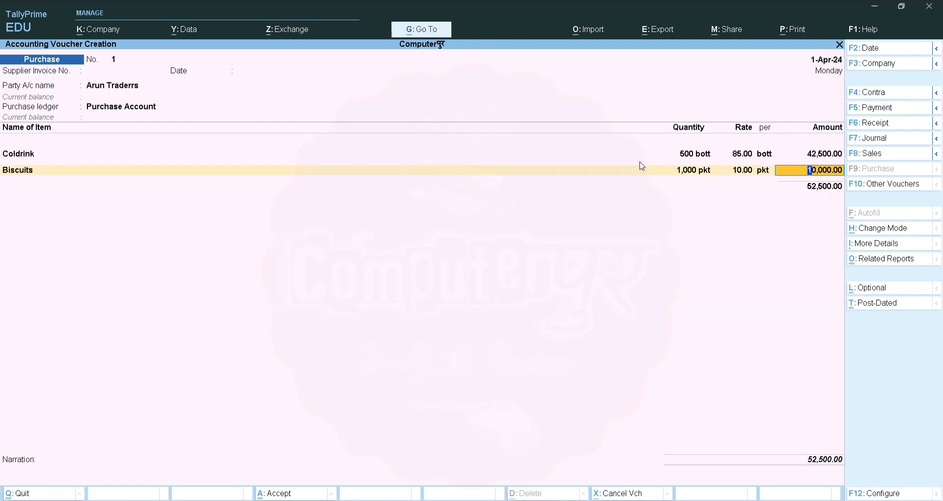
{"action": "key", "text": "Return"}
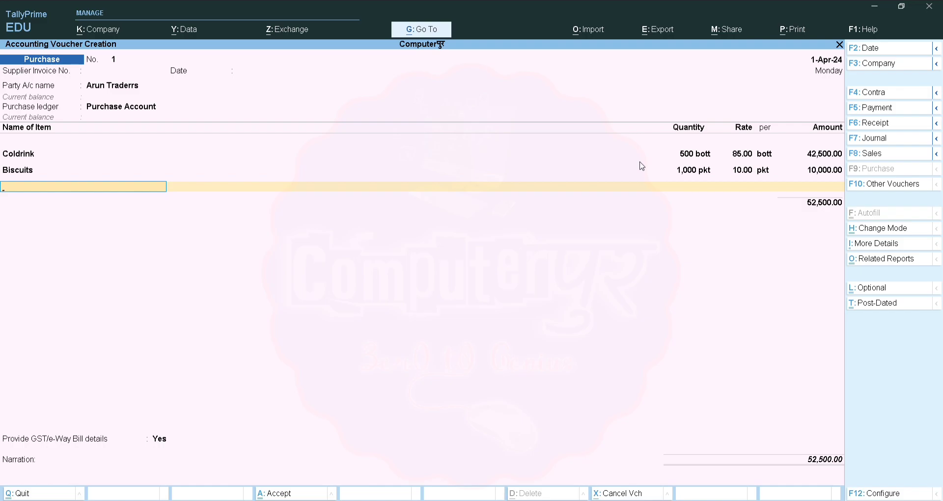
Start a new stock item named Chocho under the Food Product group with pkt as its unit
{"action": "key", "text": "alt+c"}
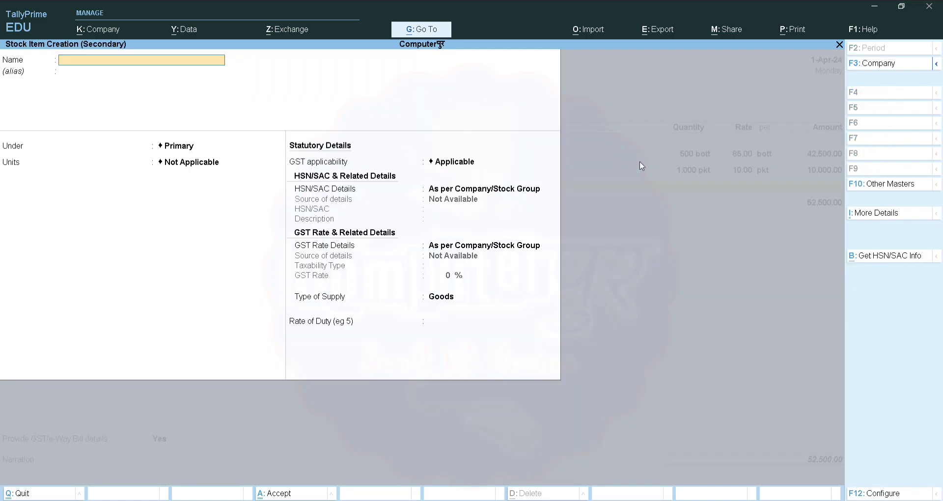
{"action": "type", "text": "Chocho"}
{"action": "key", "text": "Return"}
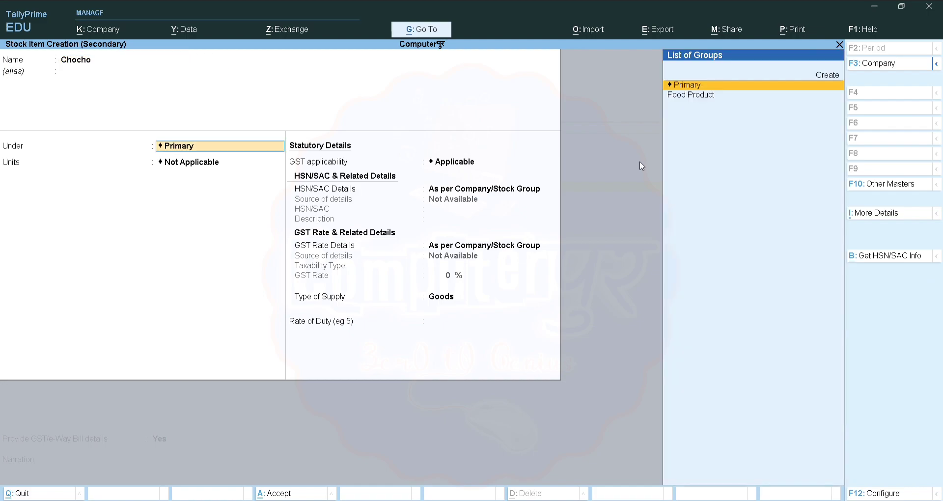
{"action": "key", "text": "Down"}
{"action": "key", "text": "Return"}
{"action": "key", "text": "Down"}
{"action": "key", "text": "Down"}
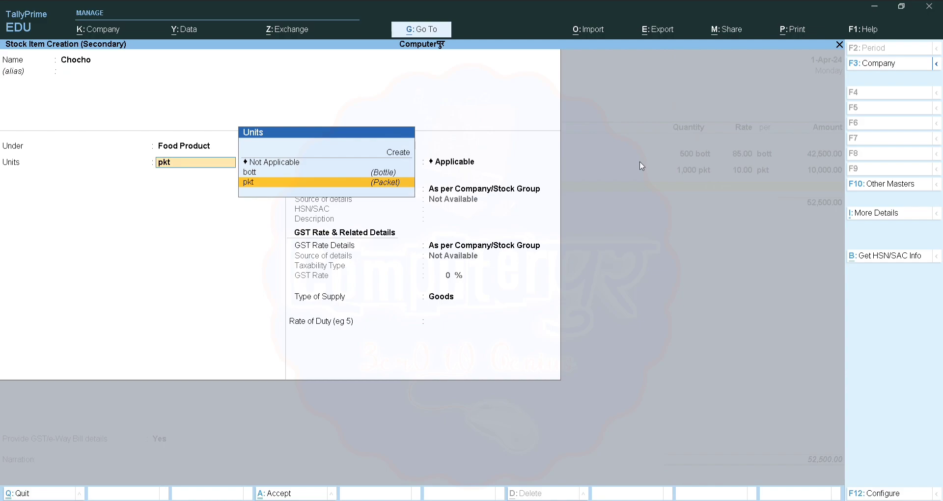
{"action": "key", "text": "Return"}
Save the Chocho stock item with its default statutory details and proceed to its godown allocation
{"action": "key", "text": "Return"}
{"action": "key", "text": "Return"}
{"action": "key", "text": "Return"}
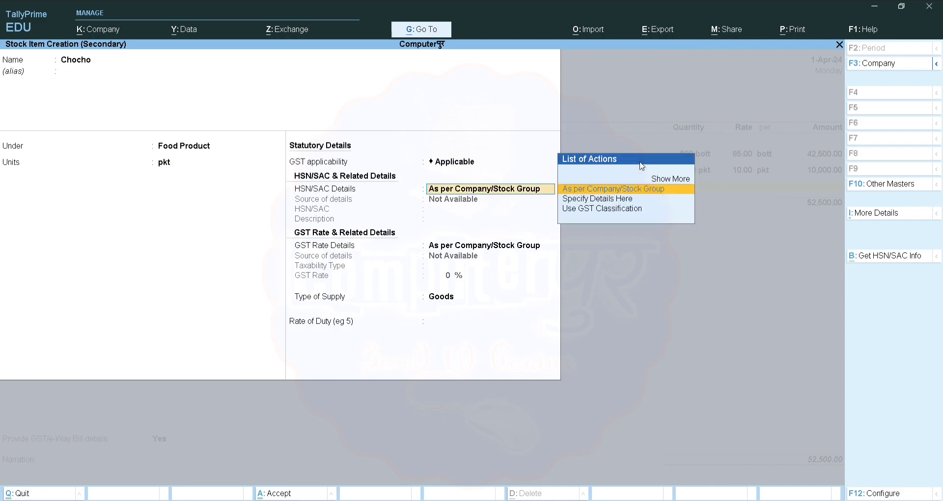
{"action": "key", "text": "Return"}
{"action": "key", "text": "Return"}
{"action": "key", "text": "Return"}
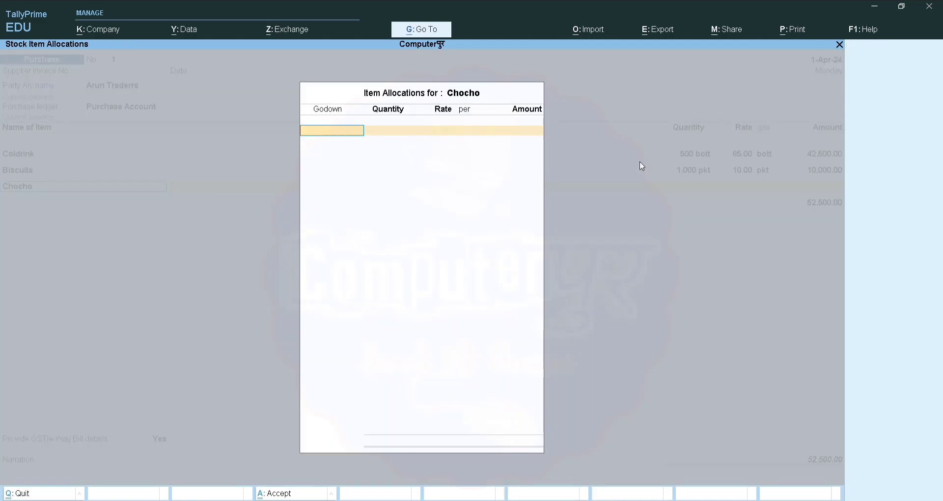
Allocate 500 pkt of Chocho to the Lucknow godown at a rate of 50 and finish the item line
{"action": "key", "text": "Down"}
{"action": "key", "text": "Down"}
{"action": "key", "text": "Down"}
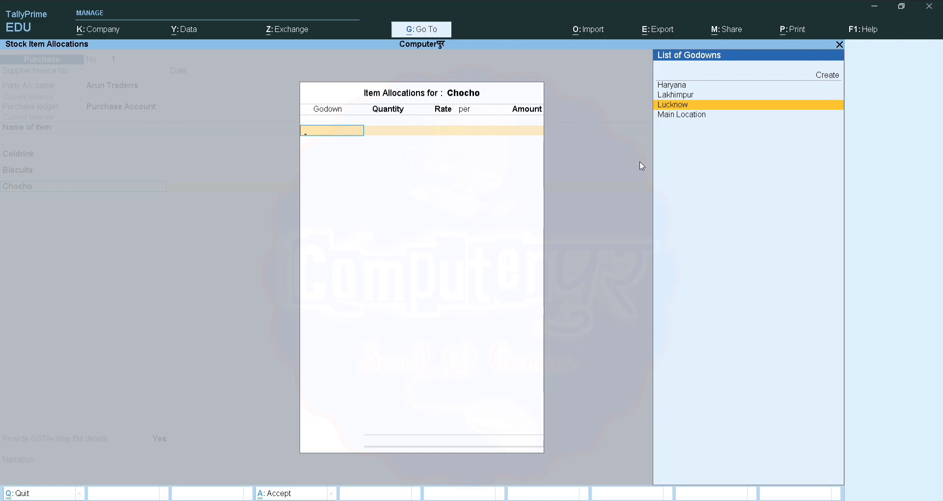
{"action": "key", "text": "Return"}
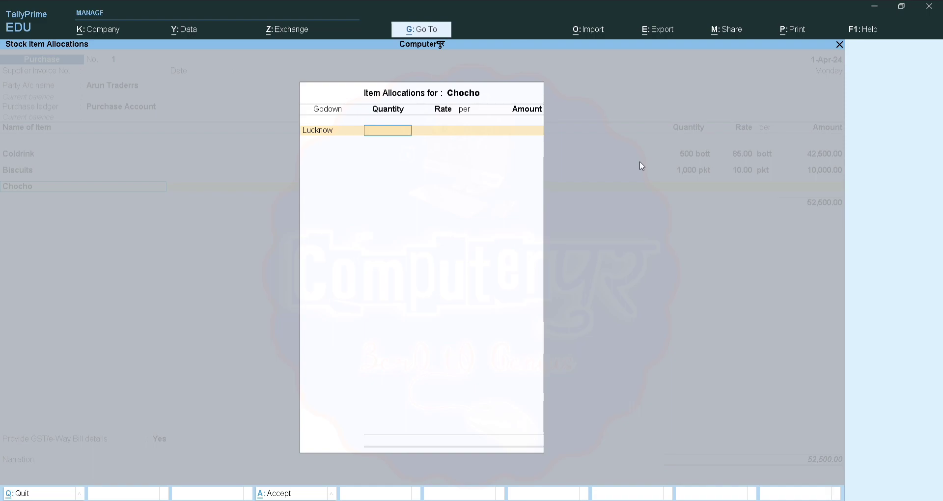
{"action": "type", "text": "500"}
{"action": "key", "text": "Return"}
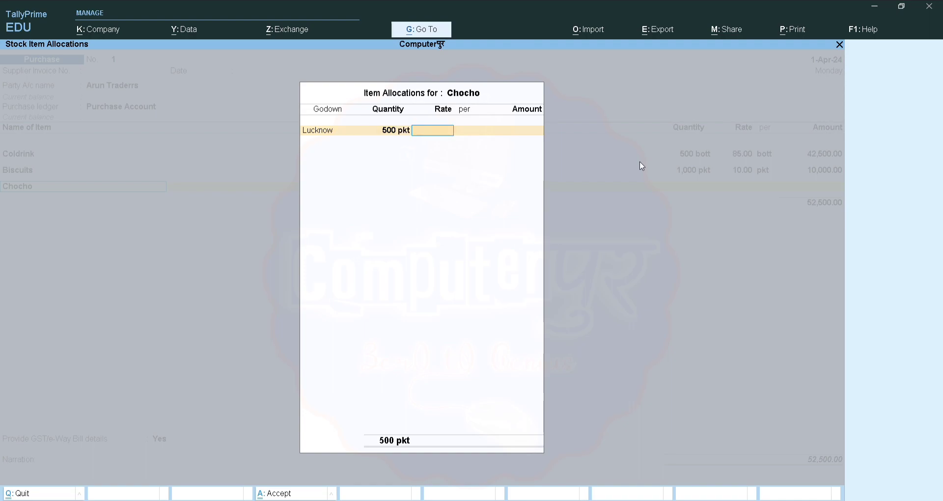
{"action": "type", "text": "50"}
{"action": "key", "text": "Return"}
{"action": "key", "text": "Return"}
{"action": "key", "text": "Return"}
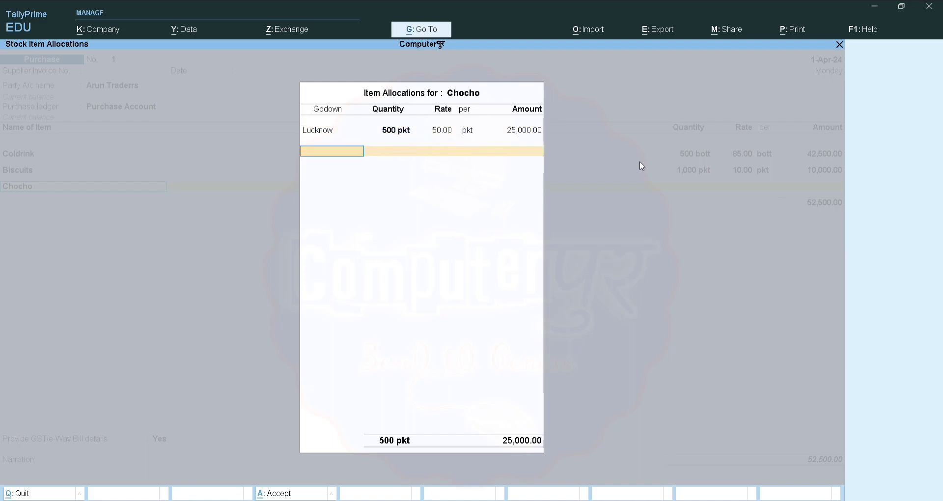
{"action": "key", "text": "Return"}
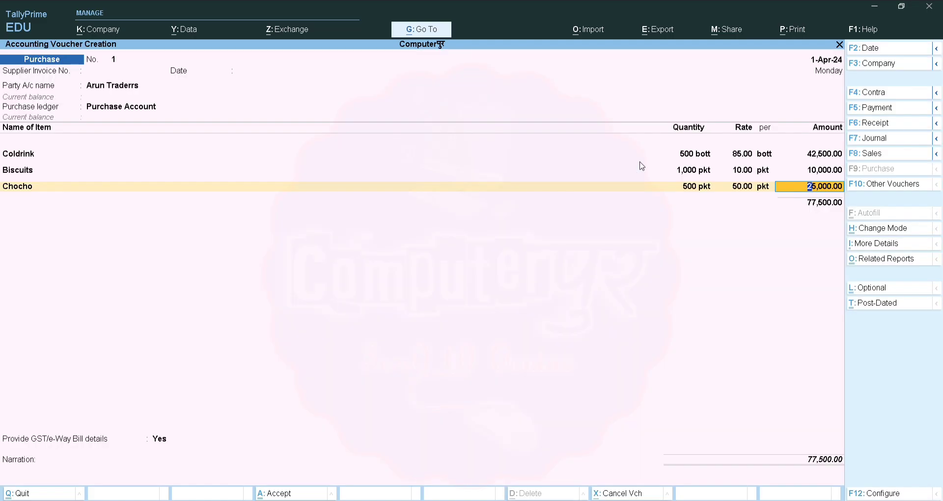
{"action": "key", "text": "Return"}
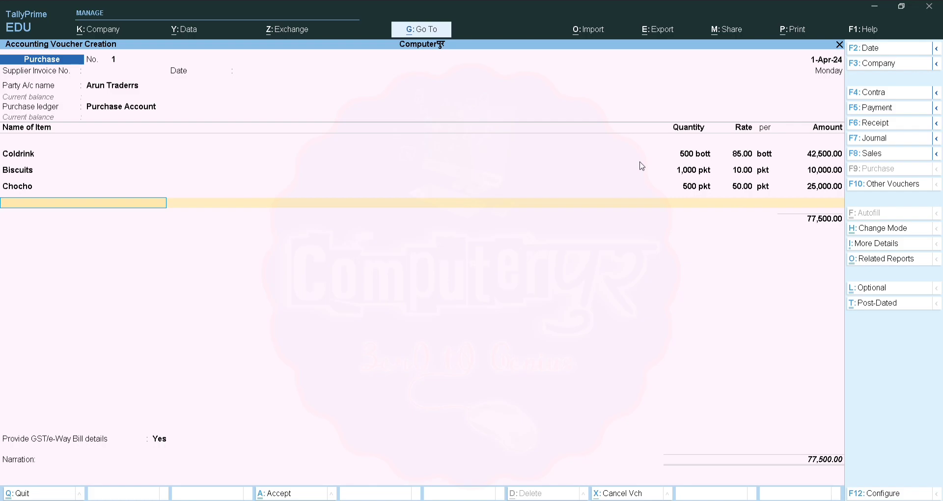
End the item list, keep the default e-Way Bill and transport details without a narration, and save the purchase voucher
{"action": "key", "text": "Return"}
{"action": "key", "text": "Return"}
{"action": "key", "text": "Return"}
{"action": "key", "text": "Return"}
{"action": "key", "text": "Return"}
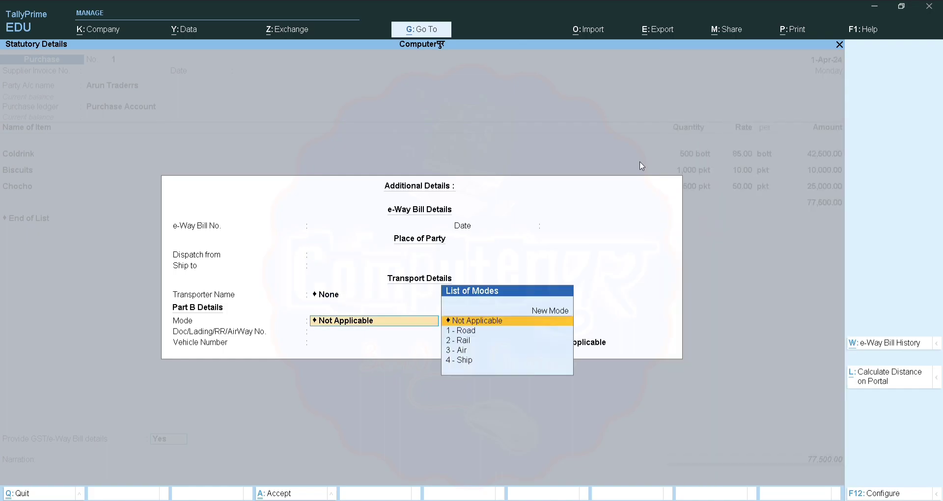
{"action": "key", "text": "Return"}
{"action": "key", "text": "Return"}
{"action": "key", "text": "Return"}
{"action": "key", "text": "Return"}
{"action": "key", "text": "Return"}
{"action": "key", "text": "Return"}
{"action": "key", "text": "Return"}
{"action": "key", "text": "Return"}
{"action": "key", "text": "Return"}
{"action": "key", "text": "Return"}
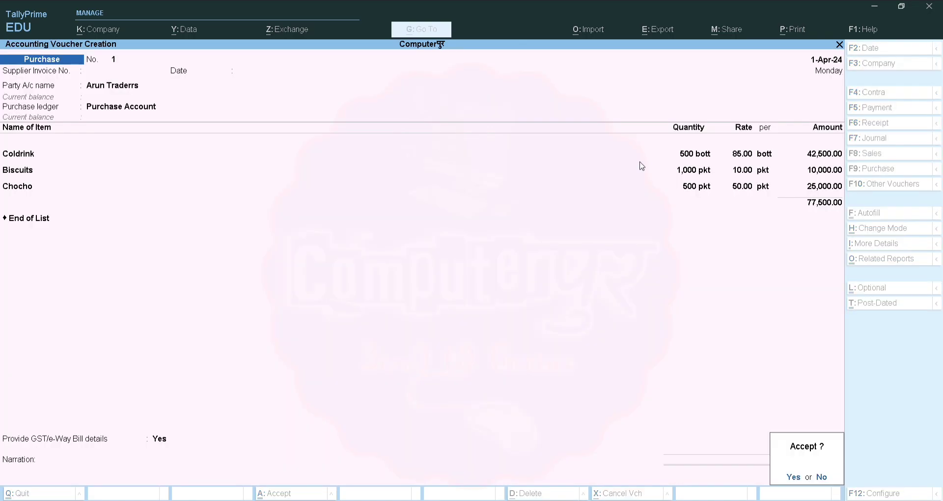
{"action": "key", "text": "Return"}
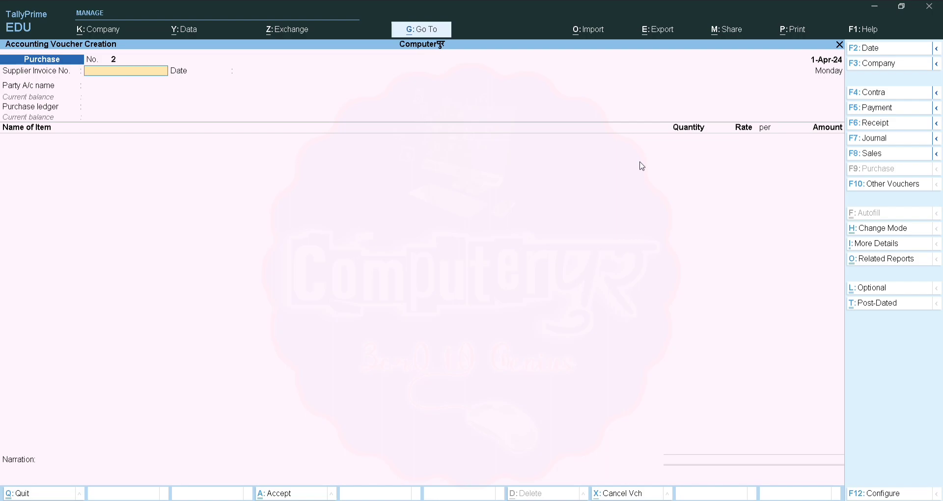
Start a sales voucher with Cash as the party account, leaving the dispatch and party details at their defaults
{"action": "key", "text": "F8"}
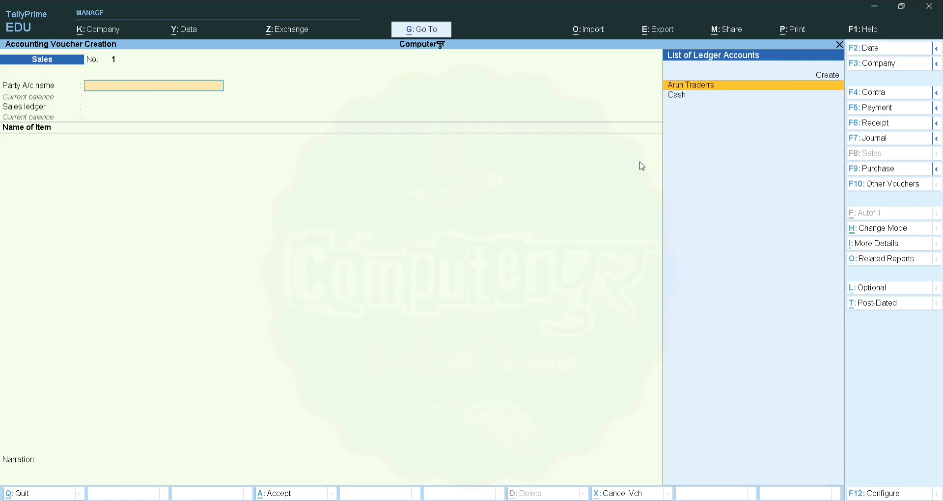
{"action": "key", "text": "Down"}
{"action": "key", "text": "Return"}
{"action": "key", "text": "Return"}
{"action": "key", "text": "Return"}
{"action": "key", "text": "Return"}
{"action": "key", "text": "Return"}
{"action": "key", "text": "Return"}
{"action": "key", "text": "Return"}
{"action": "key", "text": "Return"}
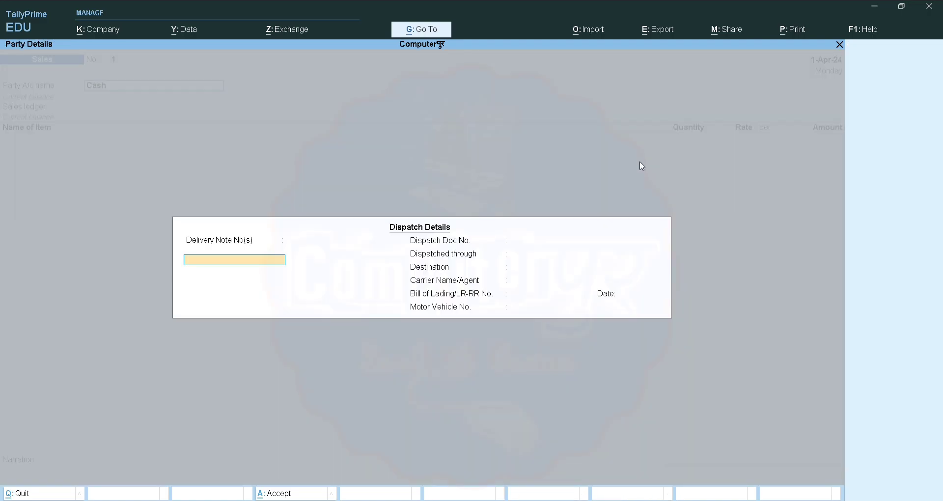
{"action": "key", "text": "Return"}
{"action": "key", "text": "Return"}
{"action": "key", "text": "Return"}
{"action": "key", "text": "Return"}
{"action": "key", "text": "Return"}
{"action": "key", "text": "Return"}
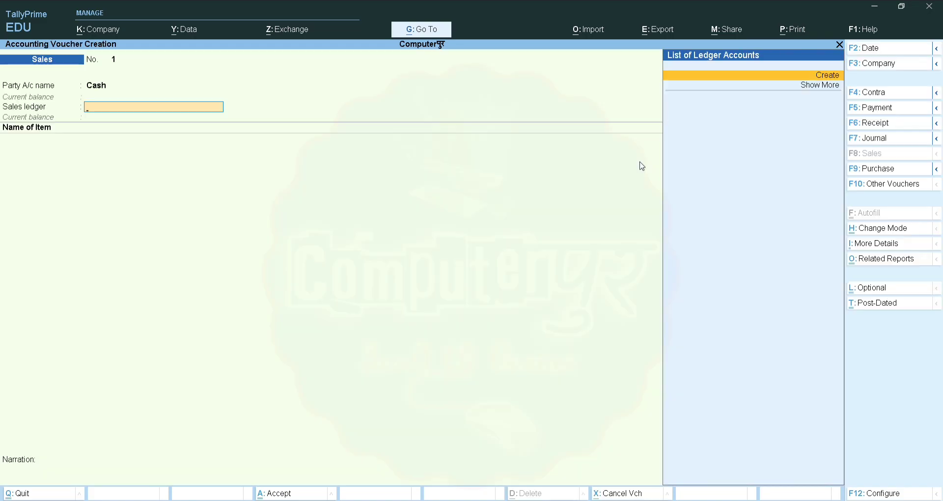
Create a ledger named Sales under Sales Accounts with default details and use it as the voucher's sales ledger
{"action": "key", "text": "Return"}
{"action": "type", "text": "Sales"}
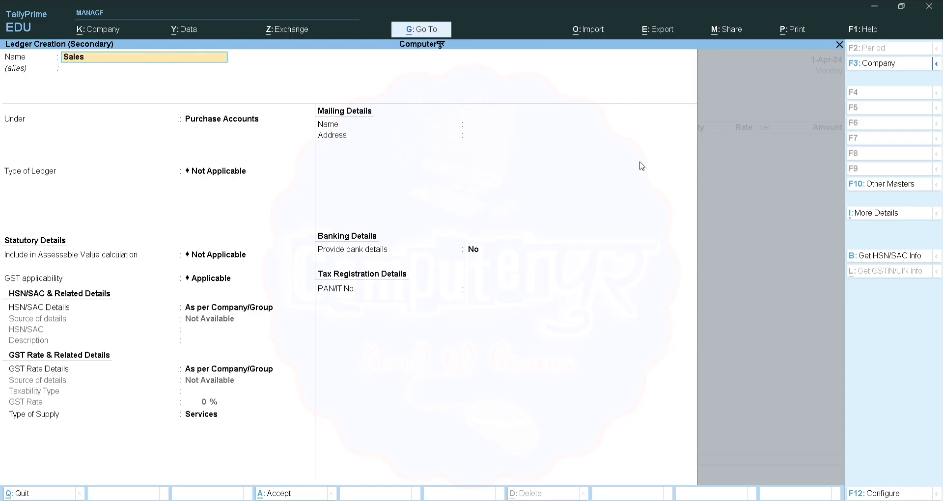
{"action": "key", "text": "Return"}
{"action": "type", "text": "sa"}
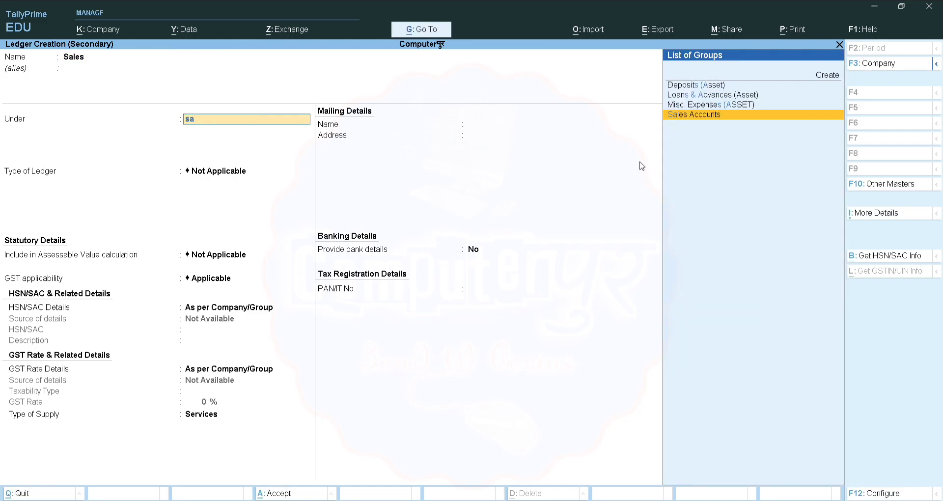
{"action": "key", "text": "Return"}
{"action": "key", "text": "Return"}
{"action": "key", "text": "Return"}
{"action": "key", "text": "Return"}
{"action": "key", "text": "Return"}
{"action": "key", "text": "Return"}
{"action": "key", "text": "Return"}
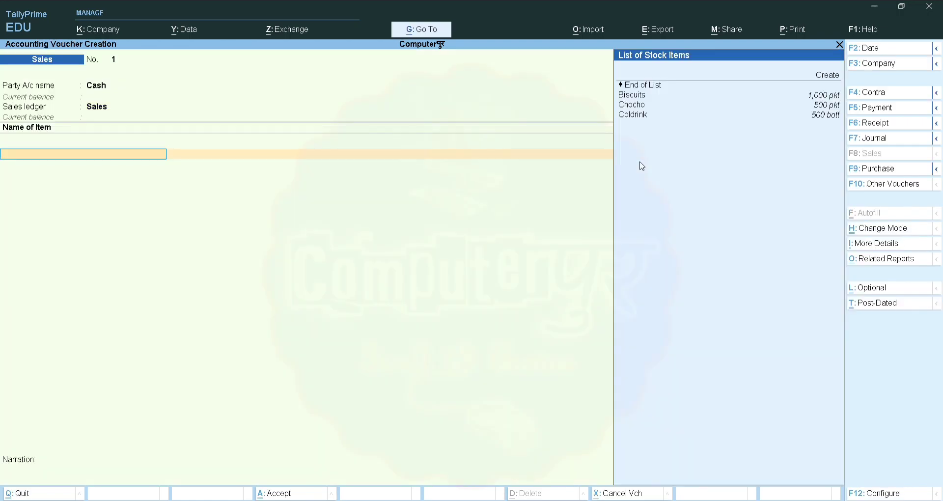
Add Biscuits as the first item of the sales voucher and draw it from the Lakhimpur godown
{"action": "key", "text": "Down"}
{"action": "key", "text": "Down"}
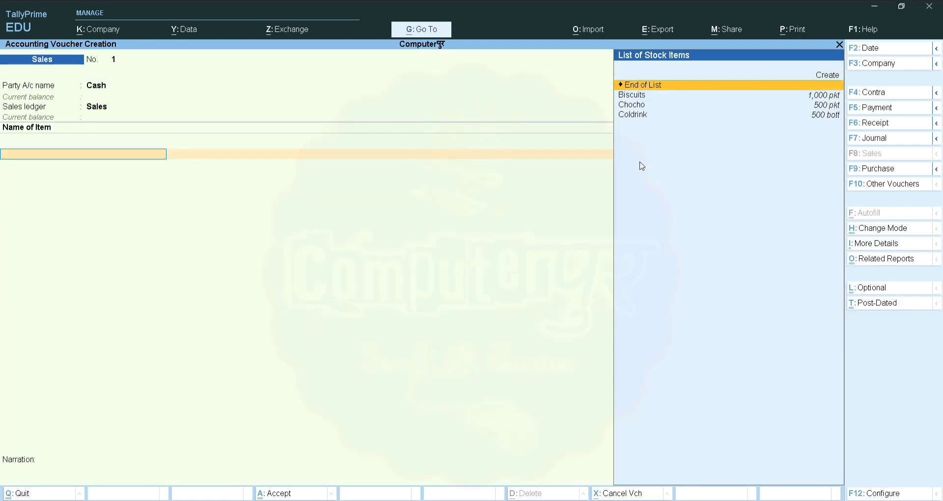
{"action": "key", "text": "Return"}
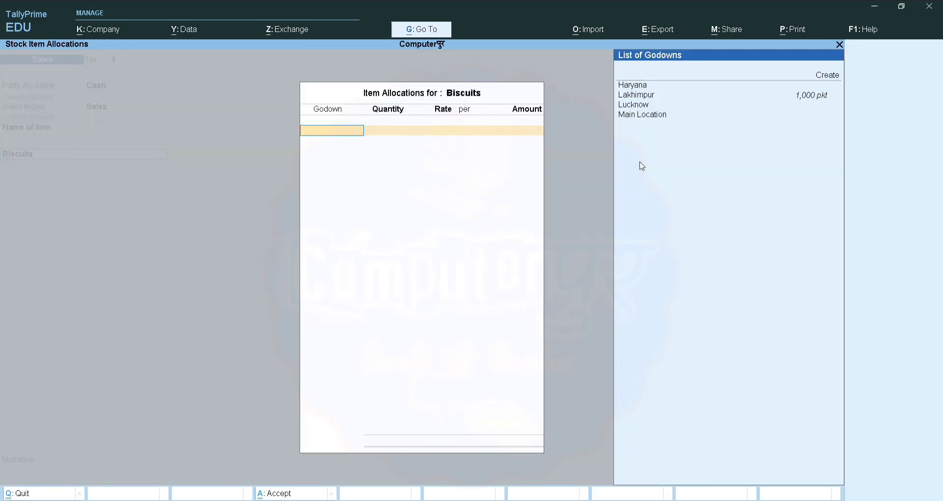
{"action": "key", "text": "Down"}
{"action": "key", "text": "Down"}
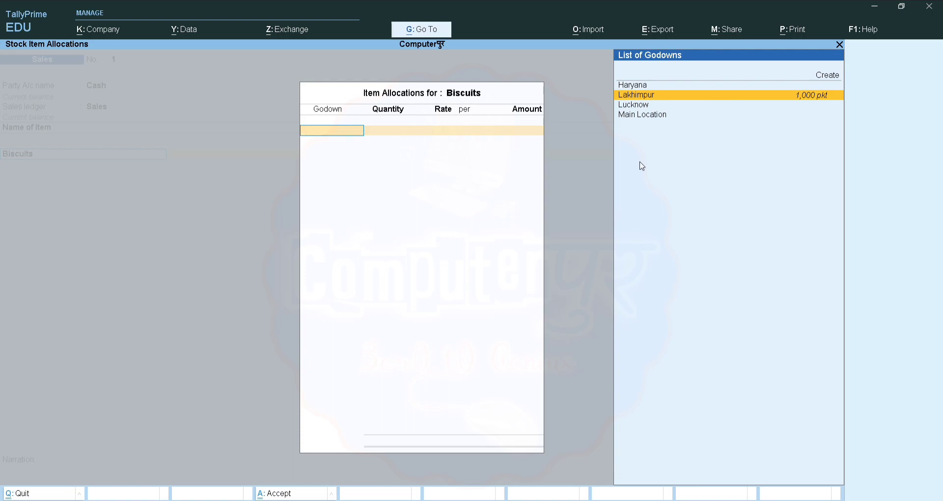
{"action": "key", "text": "Up"}
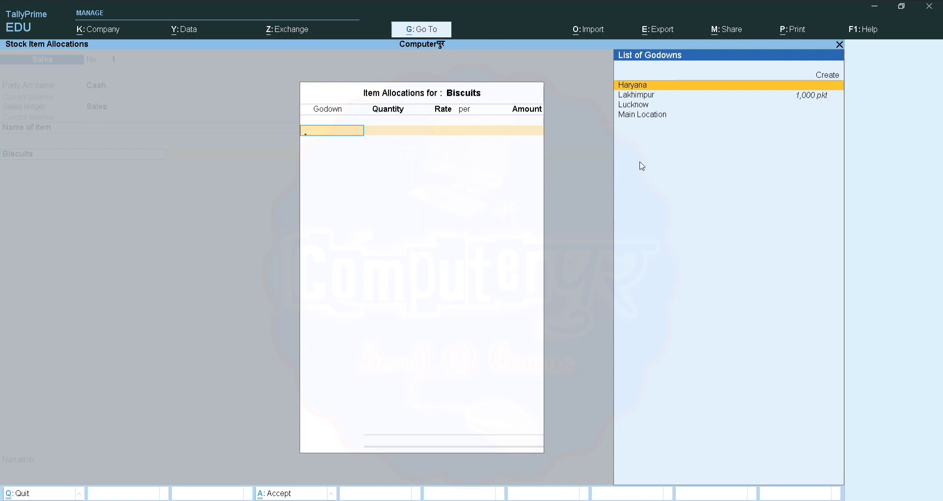
{"action": "key", "text": "Down"}
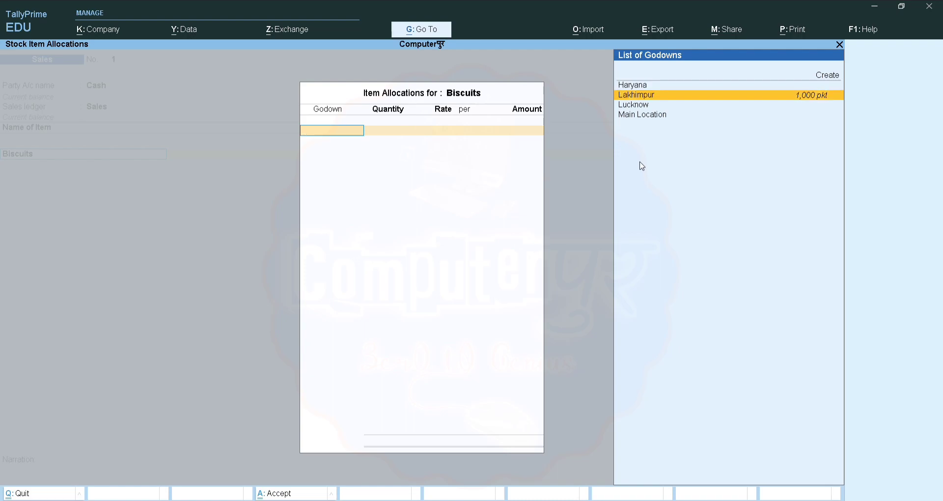
{"action": "key", "text": "Return"}
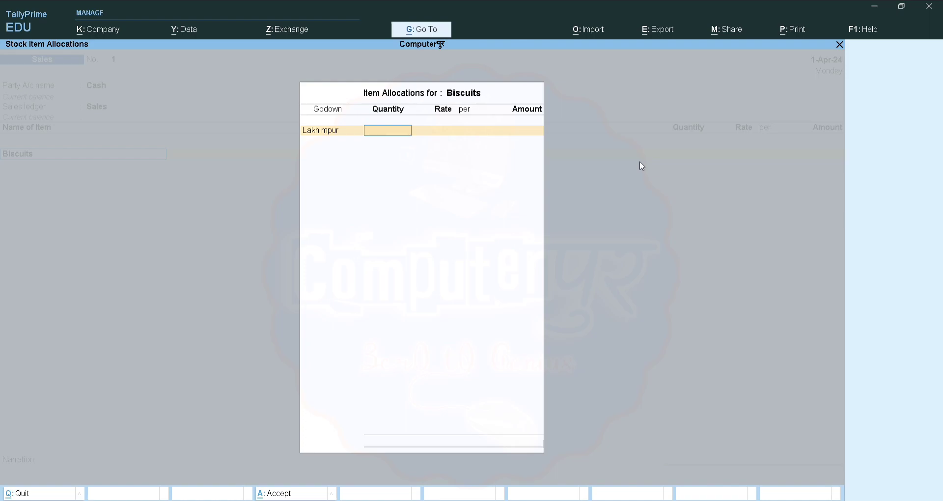
Enter 350 pkt of Biscuits at a rate of 15 per pkt and finish the item allocation
{"action": "type", "text": "350"}
{"action": "key", "text": "Return"}
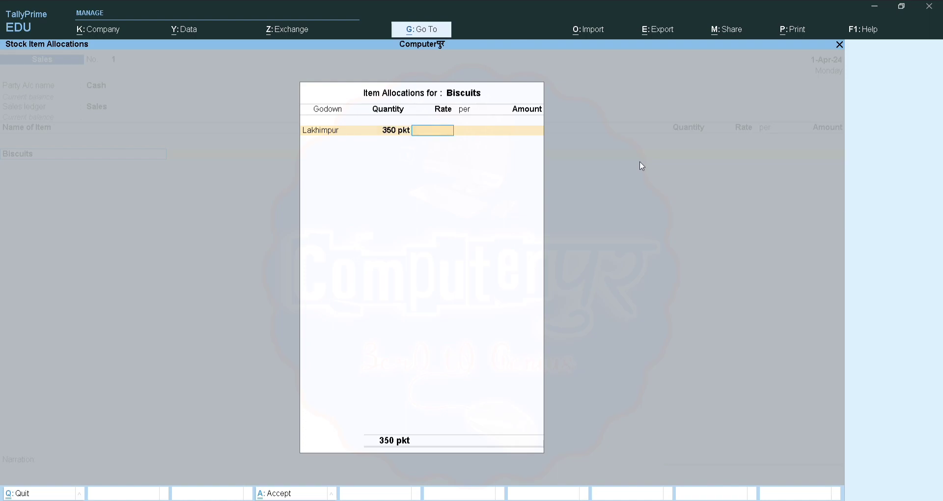
{"action": "type", "text": "15"}
{"action": "key", "text": "Return"}
{"action": "key", "text": "Return"}
{"action": "key", "text": "Return"}
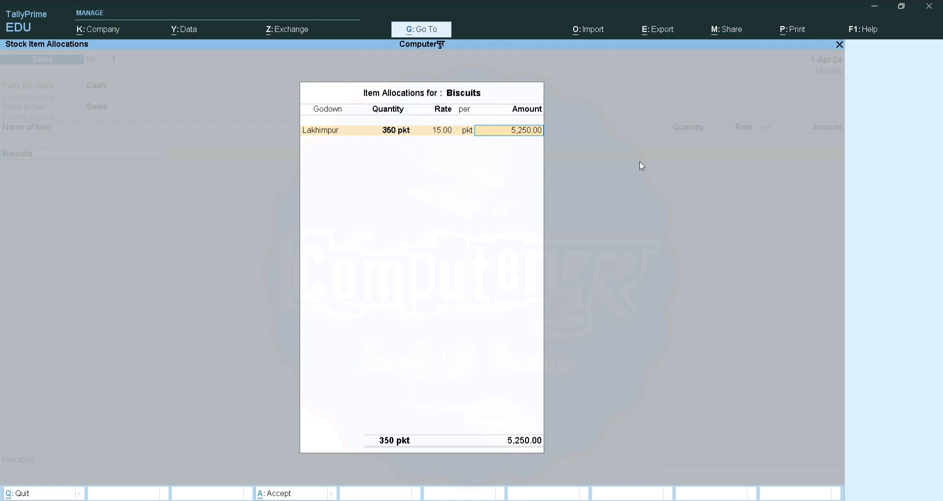
{"action": "key", "text": "Return"}
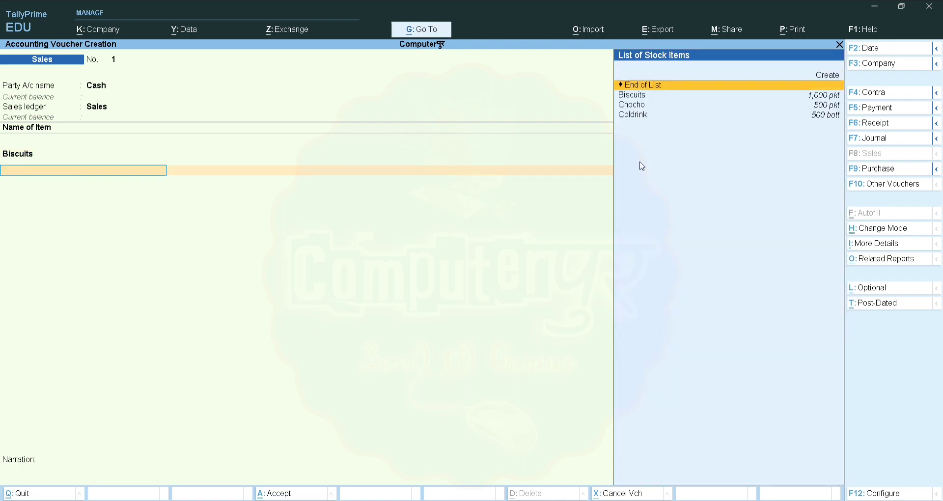
Add Chocho as the second sales item and choose Lucknow as its godown
{"action": "key", "text": "Down"}
{"action": "key", "text": "Down"}
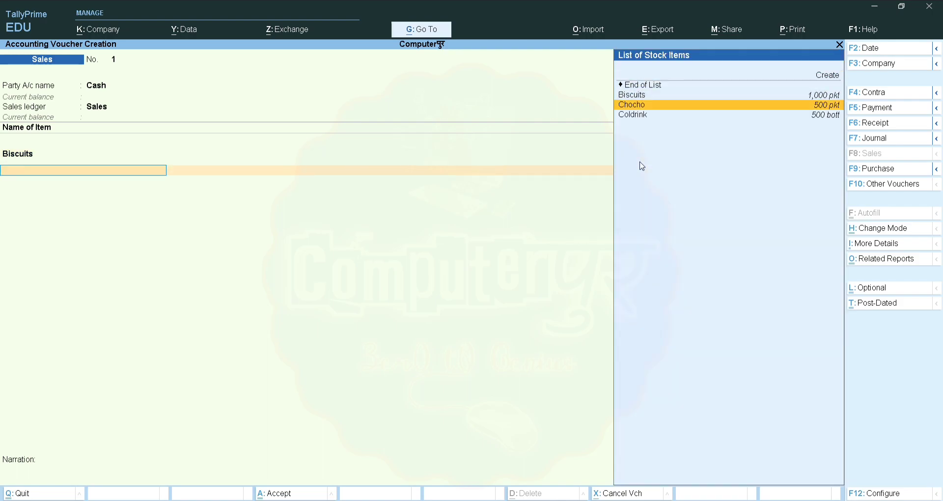
{"action": "key", "text": "Return"}
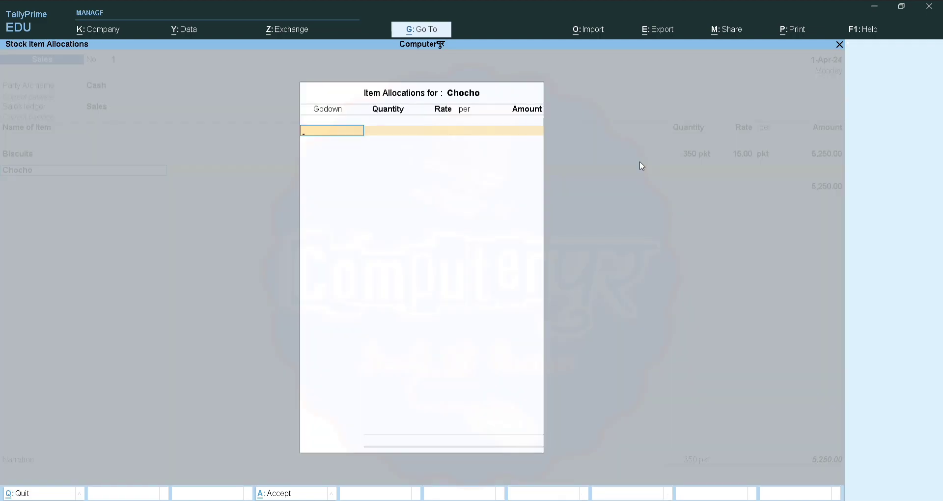
{"action": "key", "text": "Down"}
{"action": "key", "text": "Down"}
{"action": "key", "text": "Down"}
{"action": "key", "text": "Down"}
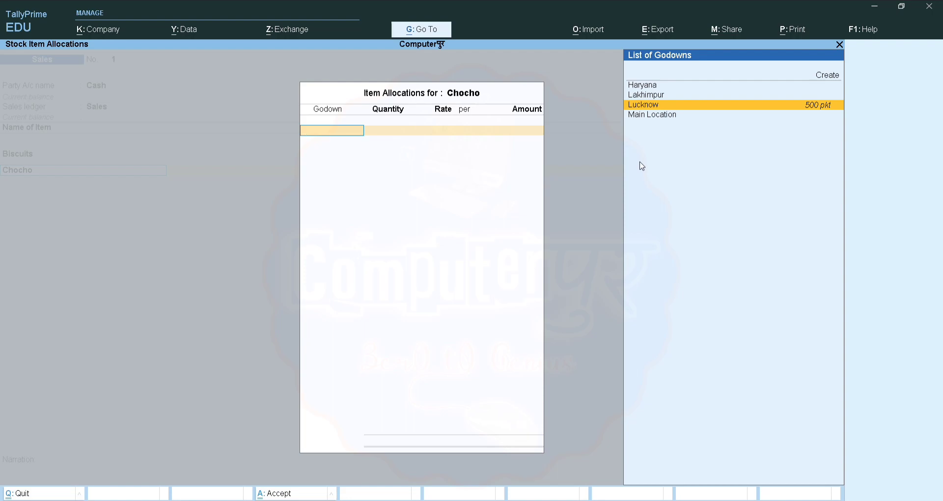
{"action": "key", "text": "Return"}
Enter 200 pkt of Chocho at a rate of 70 per pkt and finish its allocation
{"action": "type", "text": "200"}
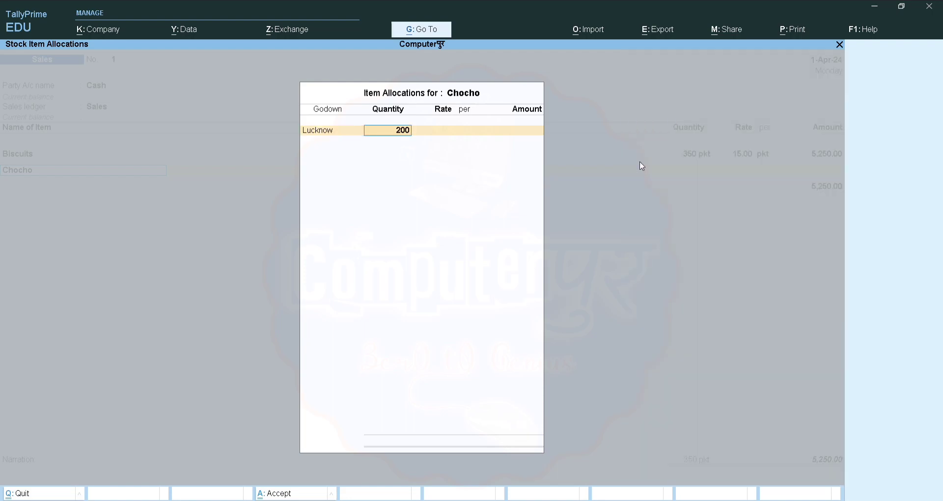
{"action": "key", "text": "Return"}
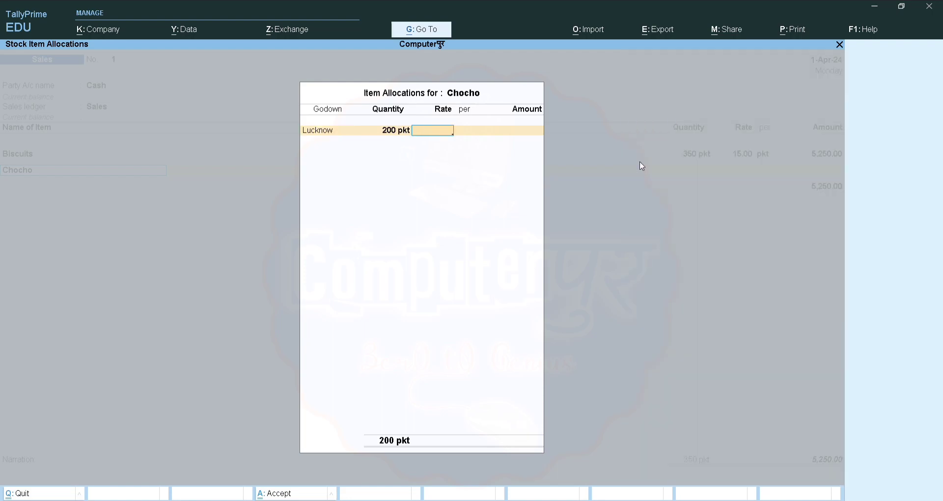
{"action": "type", "text": "70"}
{"action": "key", "text": "Return"}
{"action": "key", "text": "Return"}
{"action": "key", "text": "Return"}
{"action": "key", "text": "Return"}
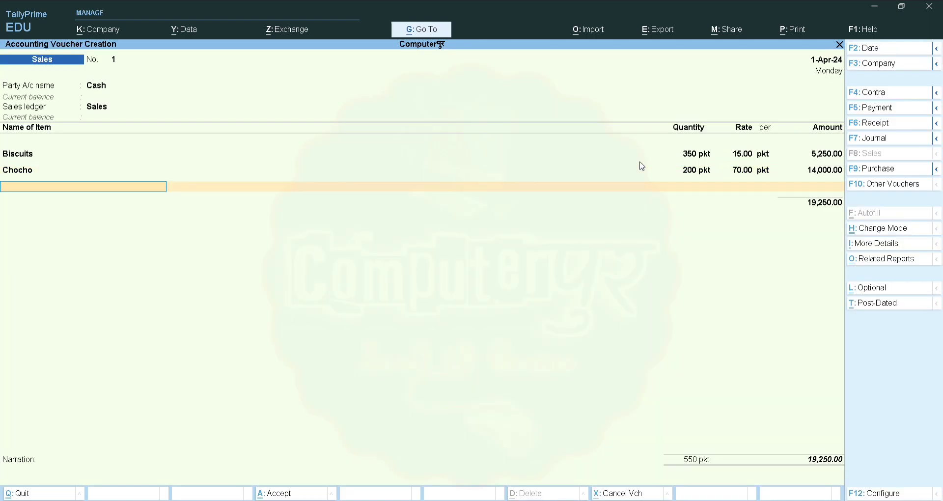
Add Coldrink as the third sales item and allocate it from the Haryana godown
{"action": "key", "text": "Down"}
{"action": "key", "text": "Down"}
{"action": "key", "text": "Down"}
{"action": "key", "text": "Down"}
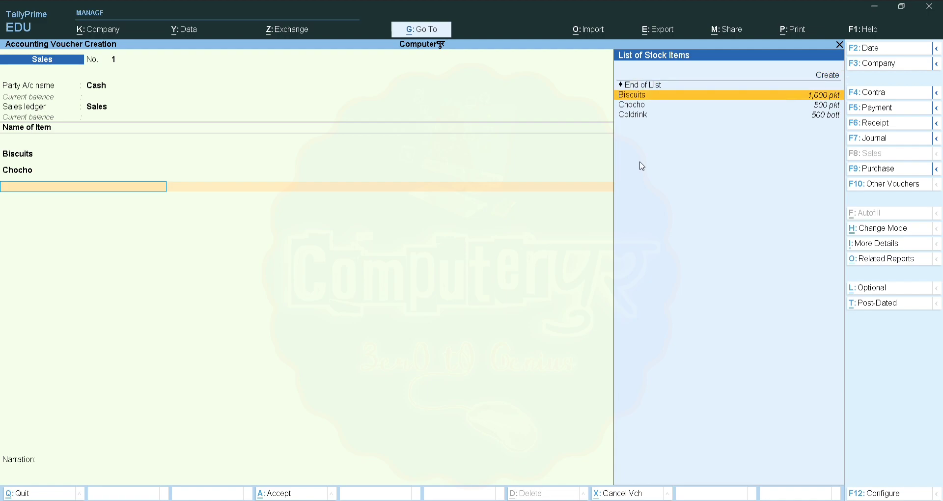
{"action": "key", "text": "Return"}
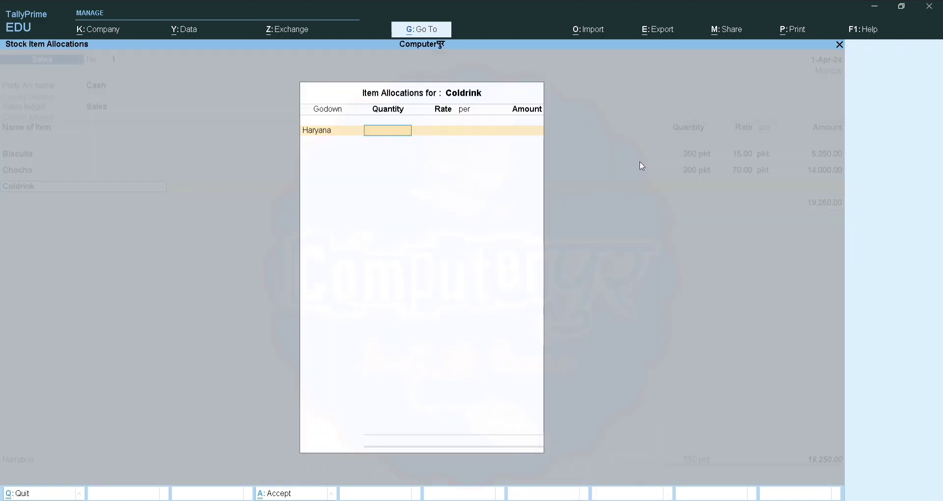
{"action": "key", "text": "Down"}
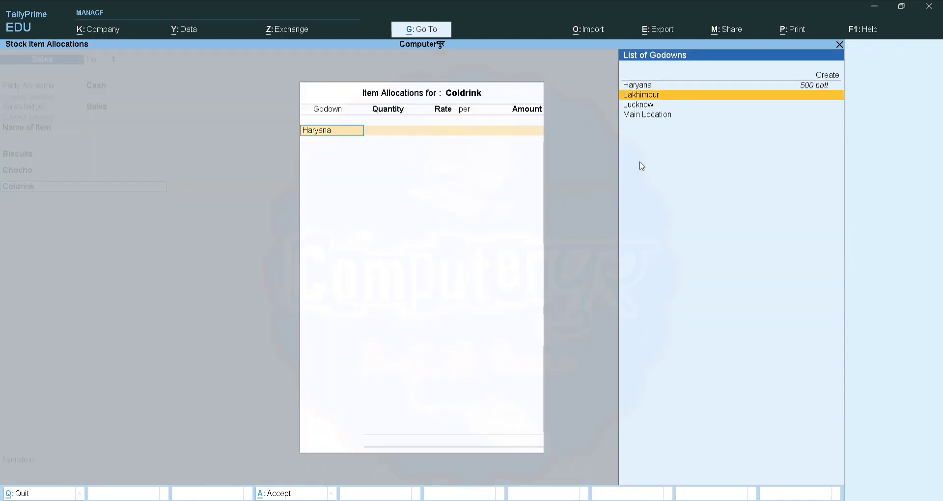
{"action": "key", "text": "Up"}
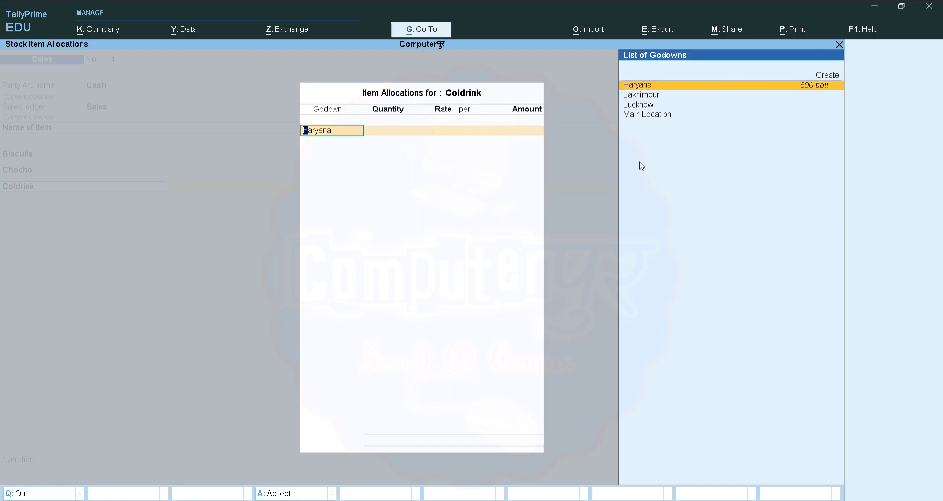
{"action": "key", "text": "Return"}
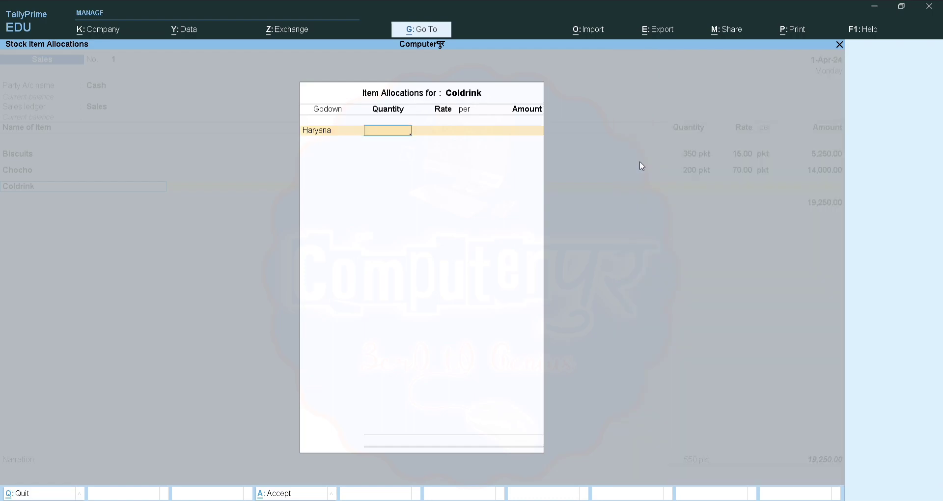
Enter 100 bott of Coldrink at a rate of 100 per bott and finish the item line
{"action": "type", "text": "100"}
{"action": "key", "text": "Return"}
{"action": "type", "text": "100"}
{"action": "key", "text": "Return"}
{"action": "key", "text": "Return"}
{"action": "key", "text": "Return"}
{"action": "key", "text": "Return"}
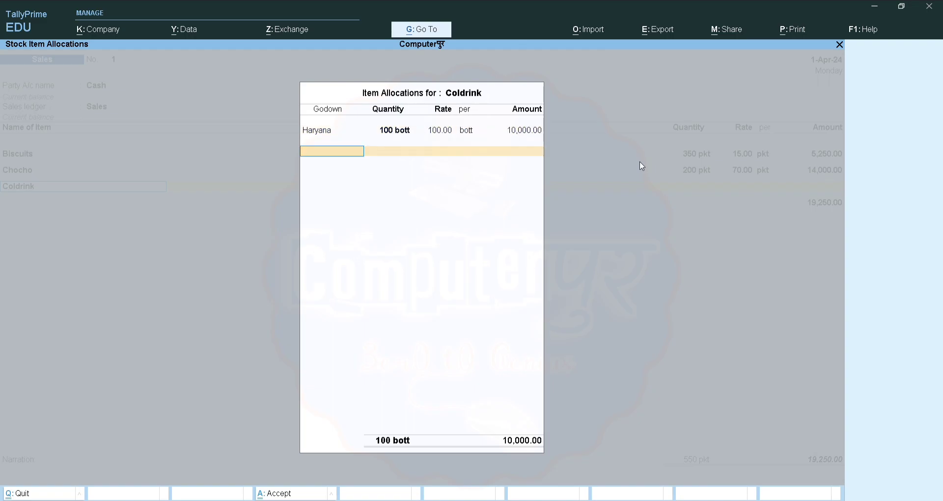
{"action": "key", "text": "Return"}
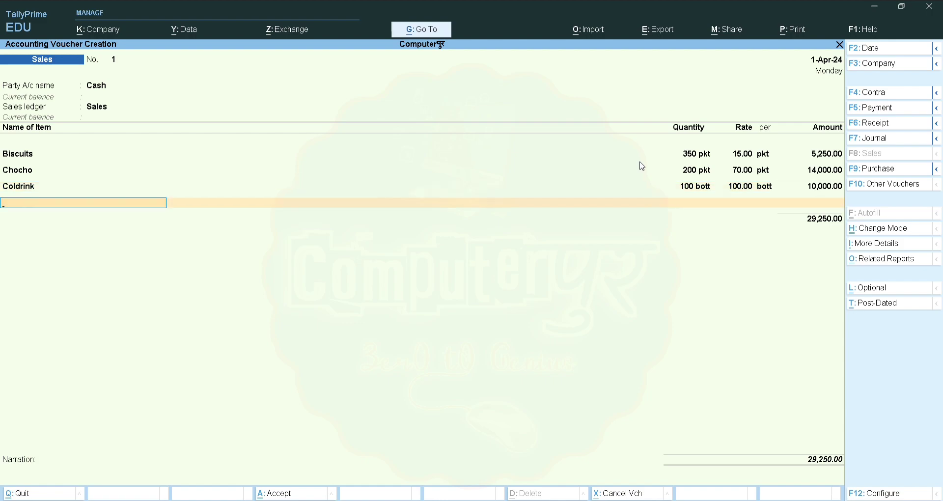
End the item list, save the sales voucher without a narration, and return to the Gateway of Tally
{"action": "key", "text": "Return"}
{"action": "key", "text": "Return"}
{"action": "key", "text": "Return"}
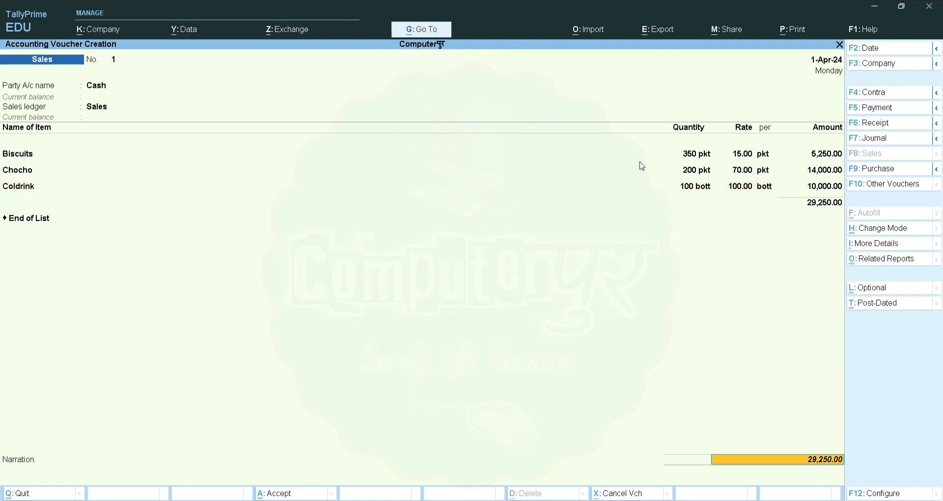
{"action": "key", "text": "Return"}
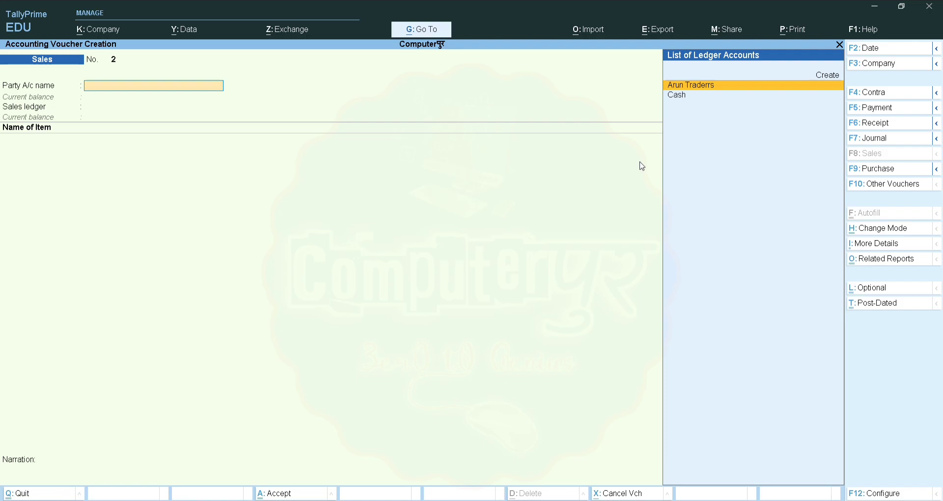
{"action": "key", "text": "Escape"}
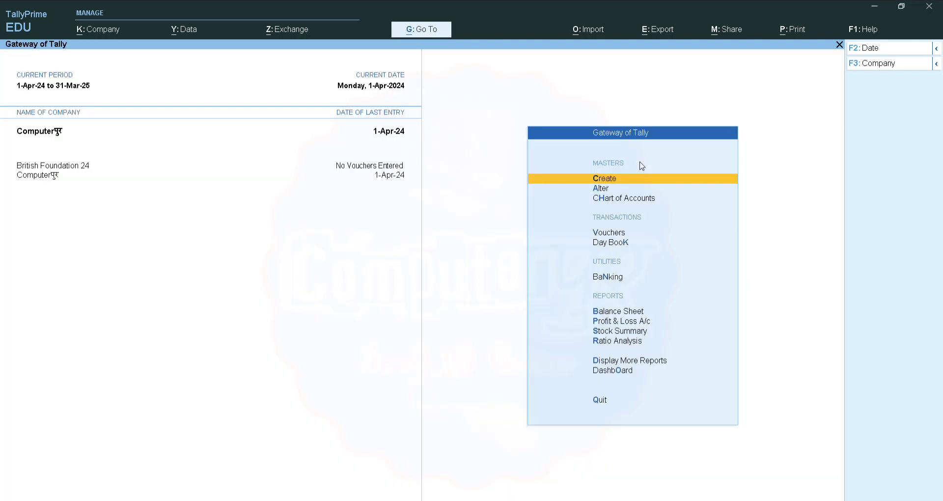